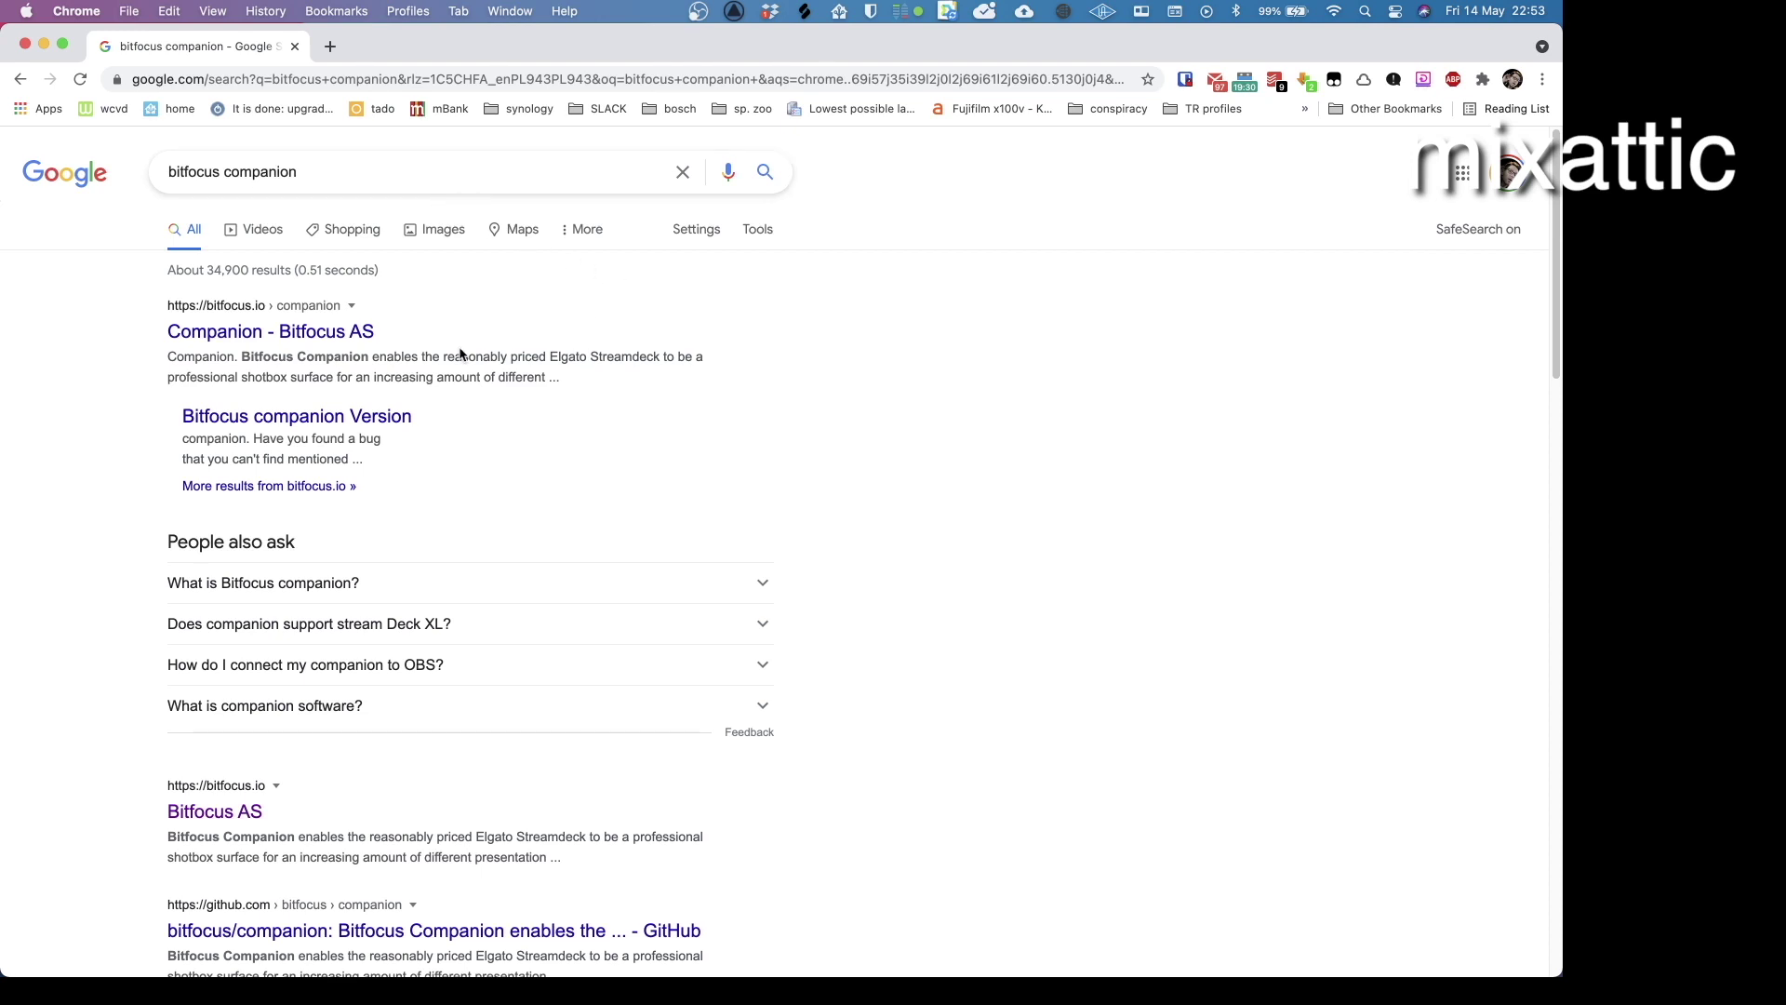
Step: Open the Bitfocus Companion page from the search results, view its download sign-in page, and return to the Bitfocus home page
click(298, 338)
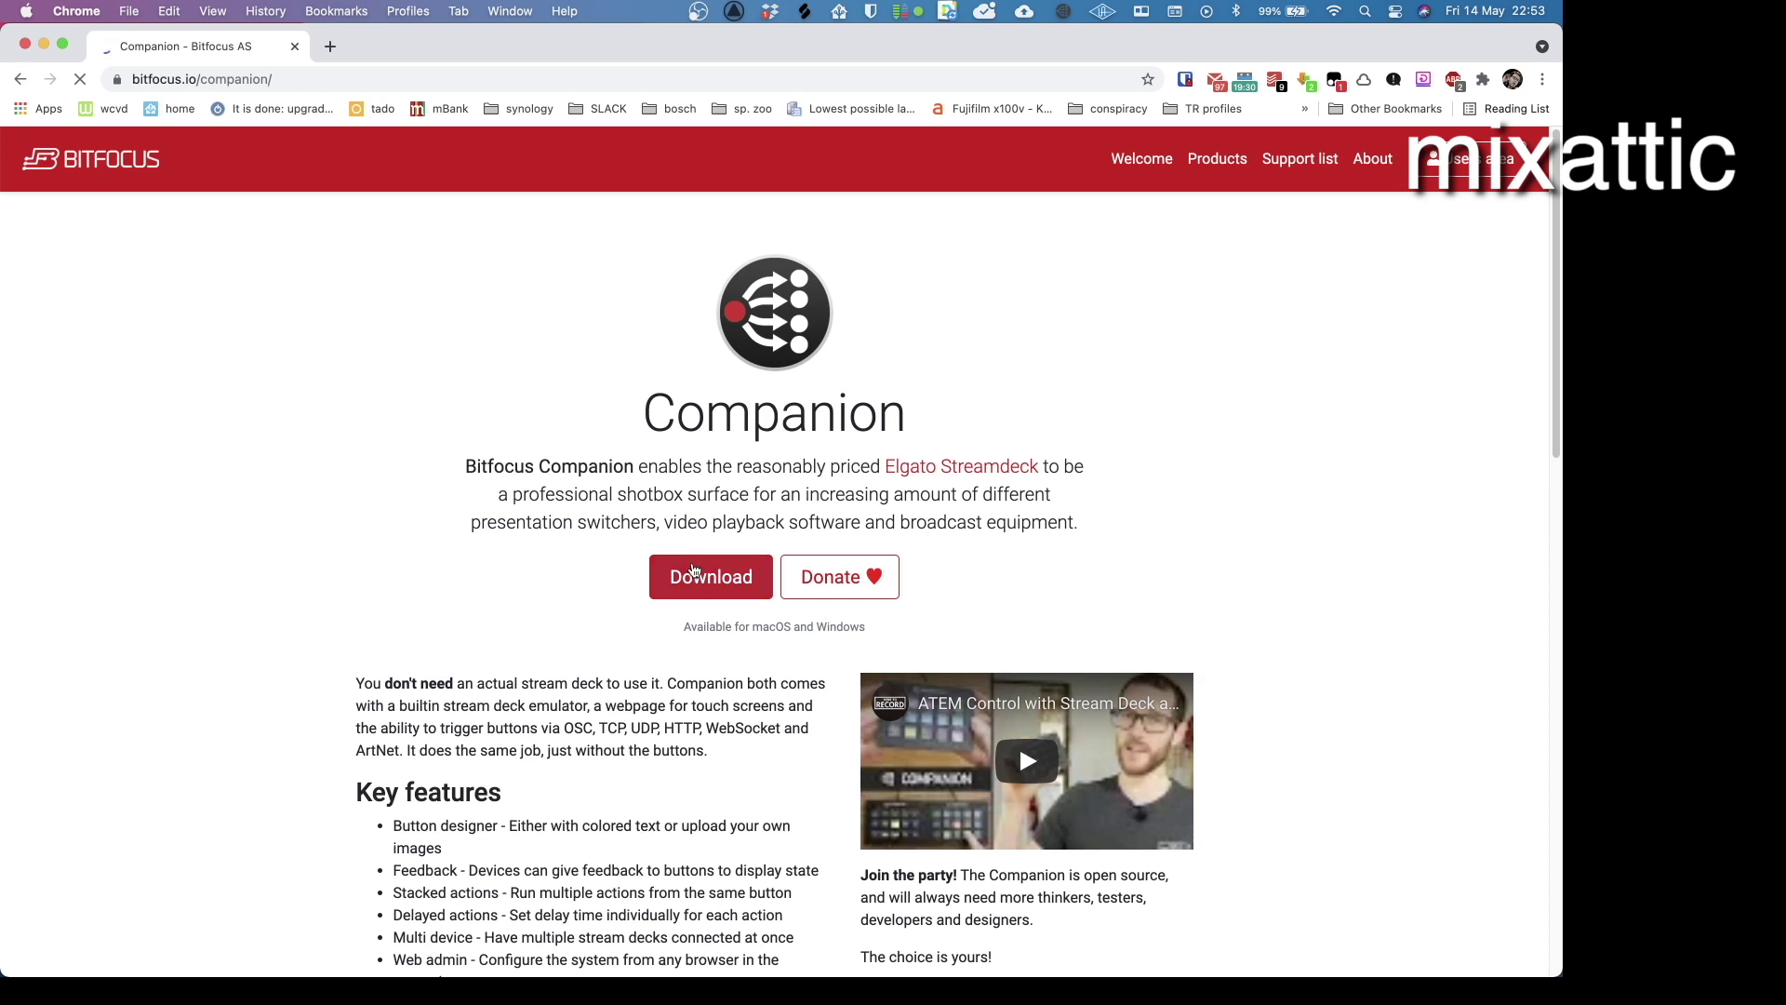
click(715, 582)
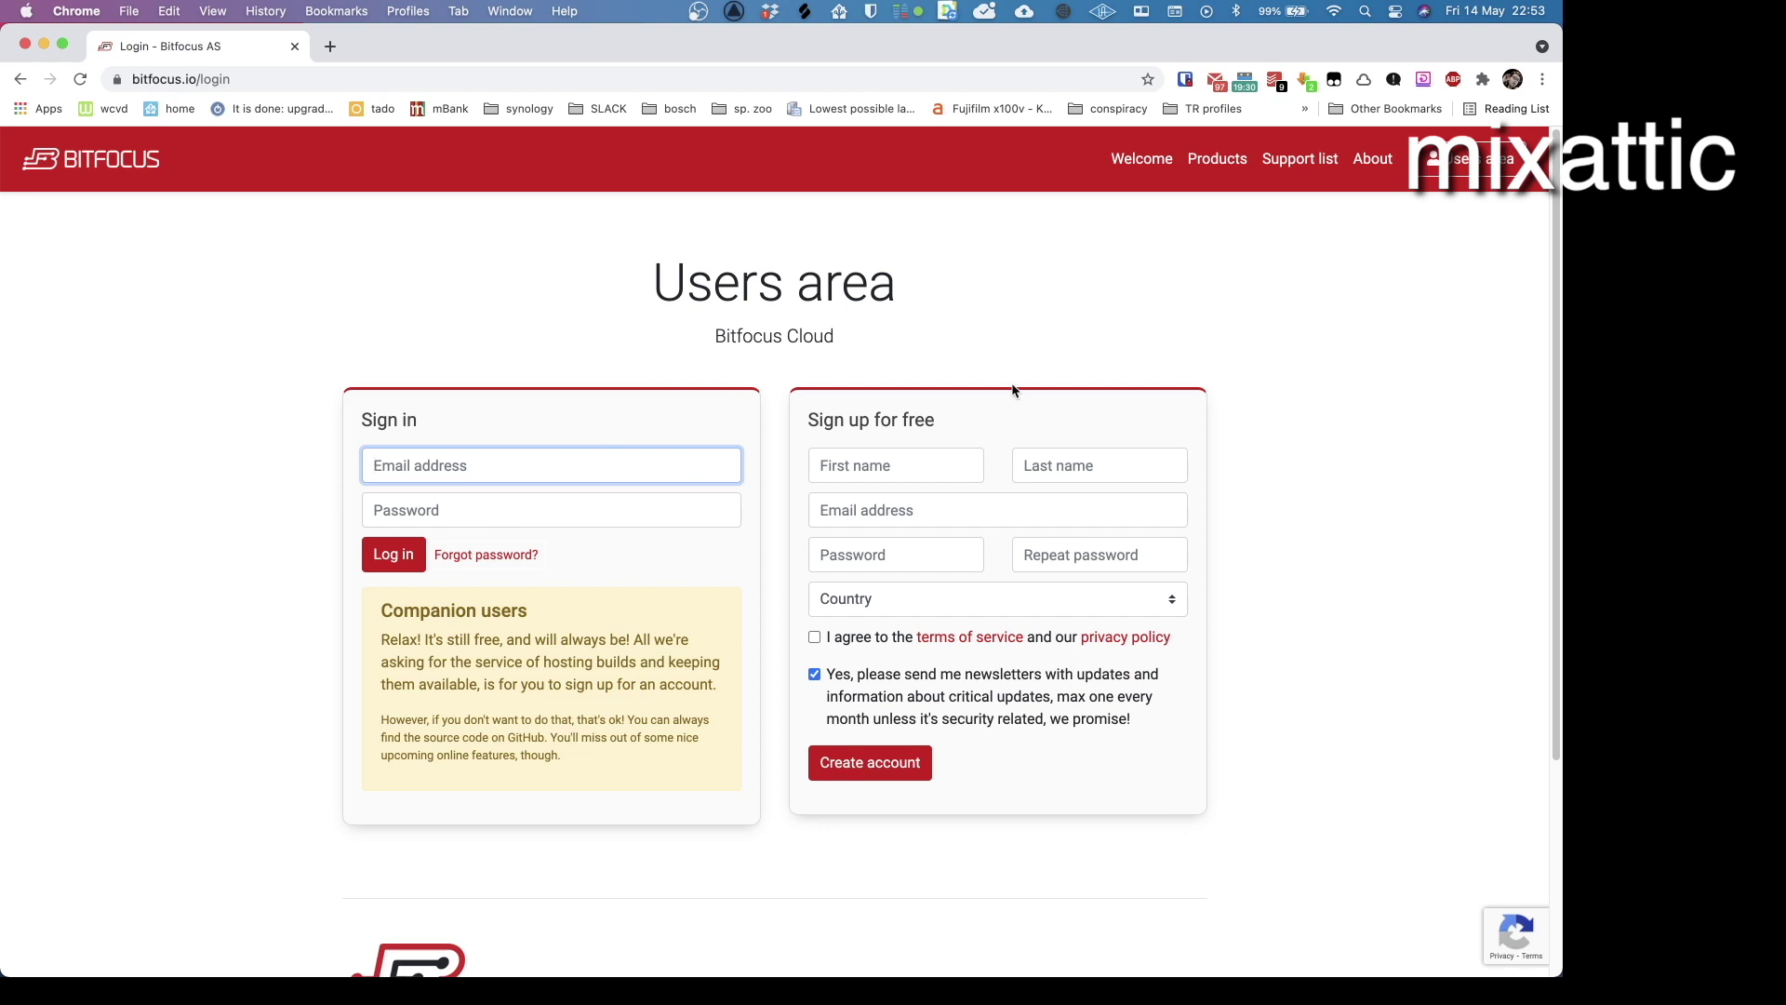
click(103, 169)
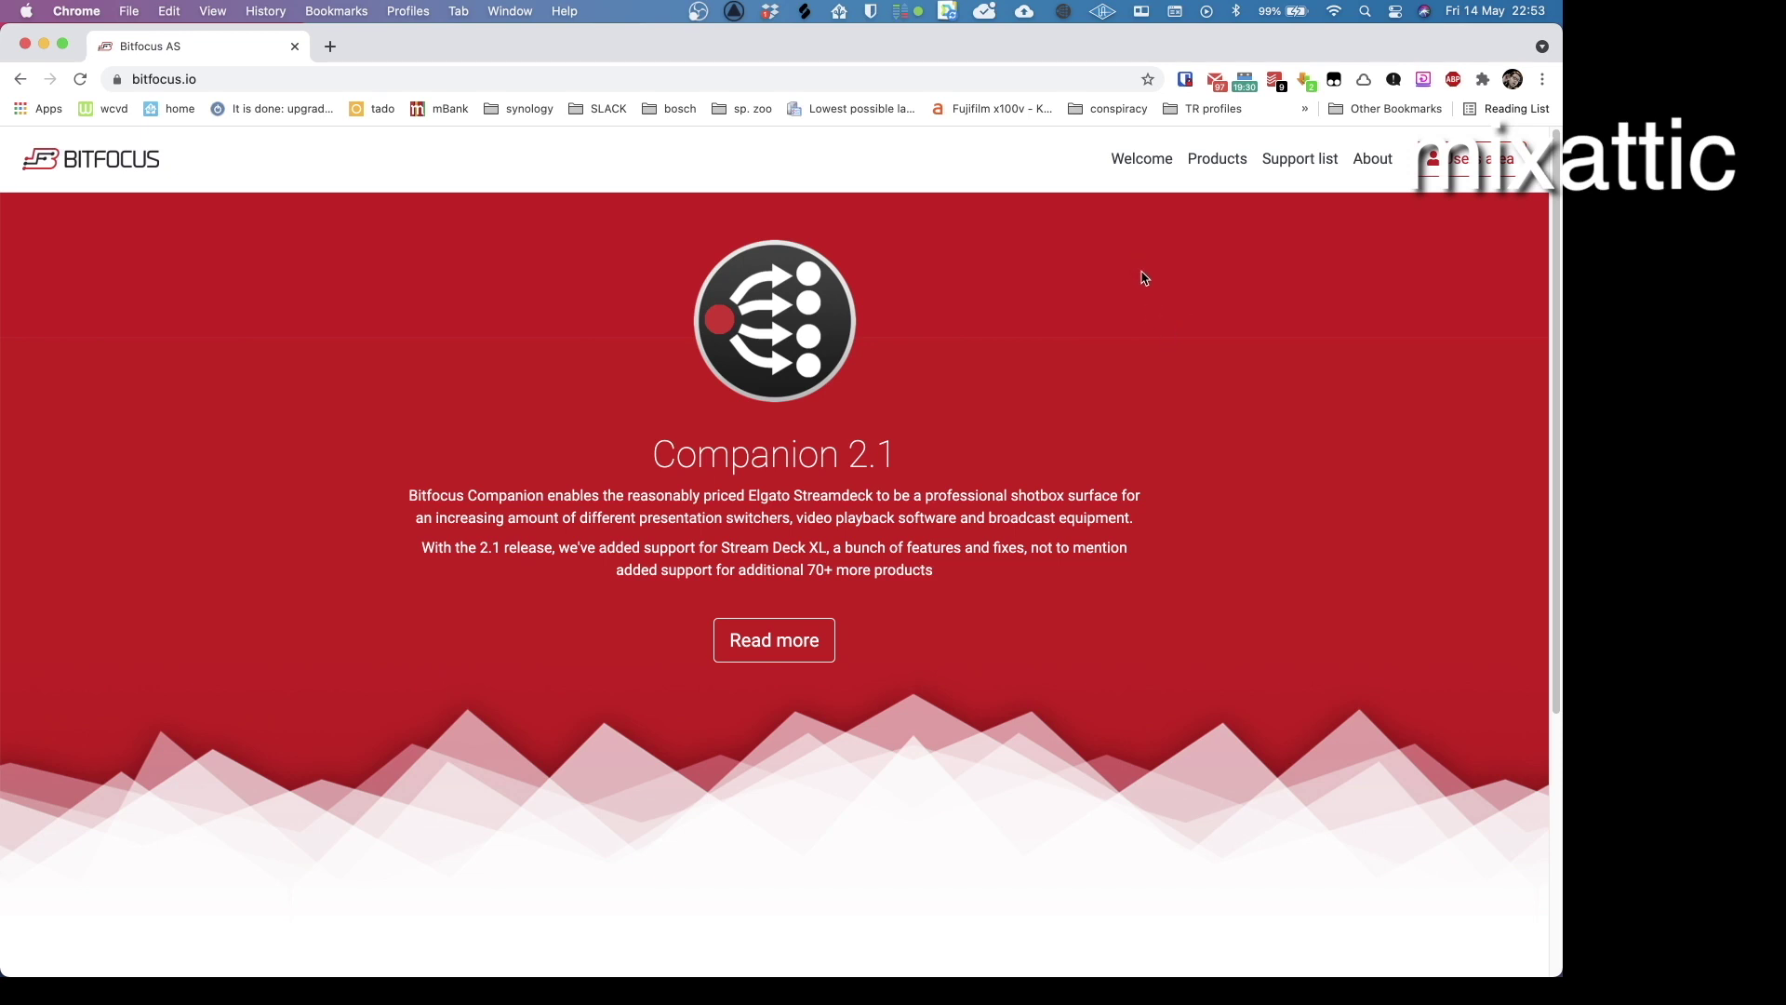
Step: Bring up the Bitfocus Companion launcher window and launch its admin GUI
click(1064, 16)
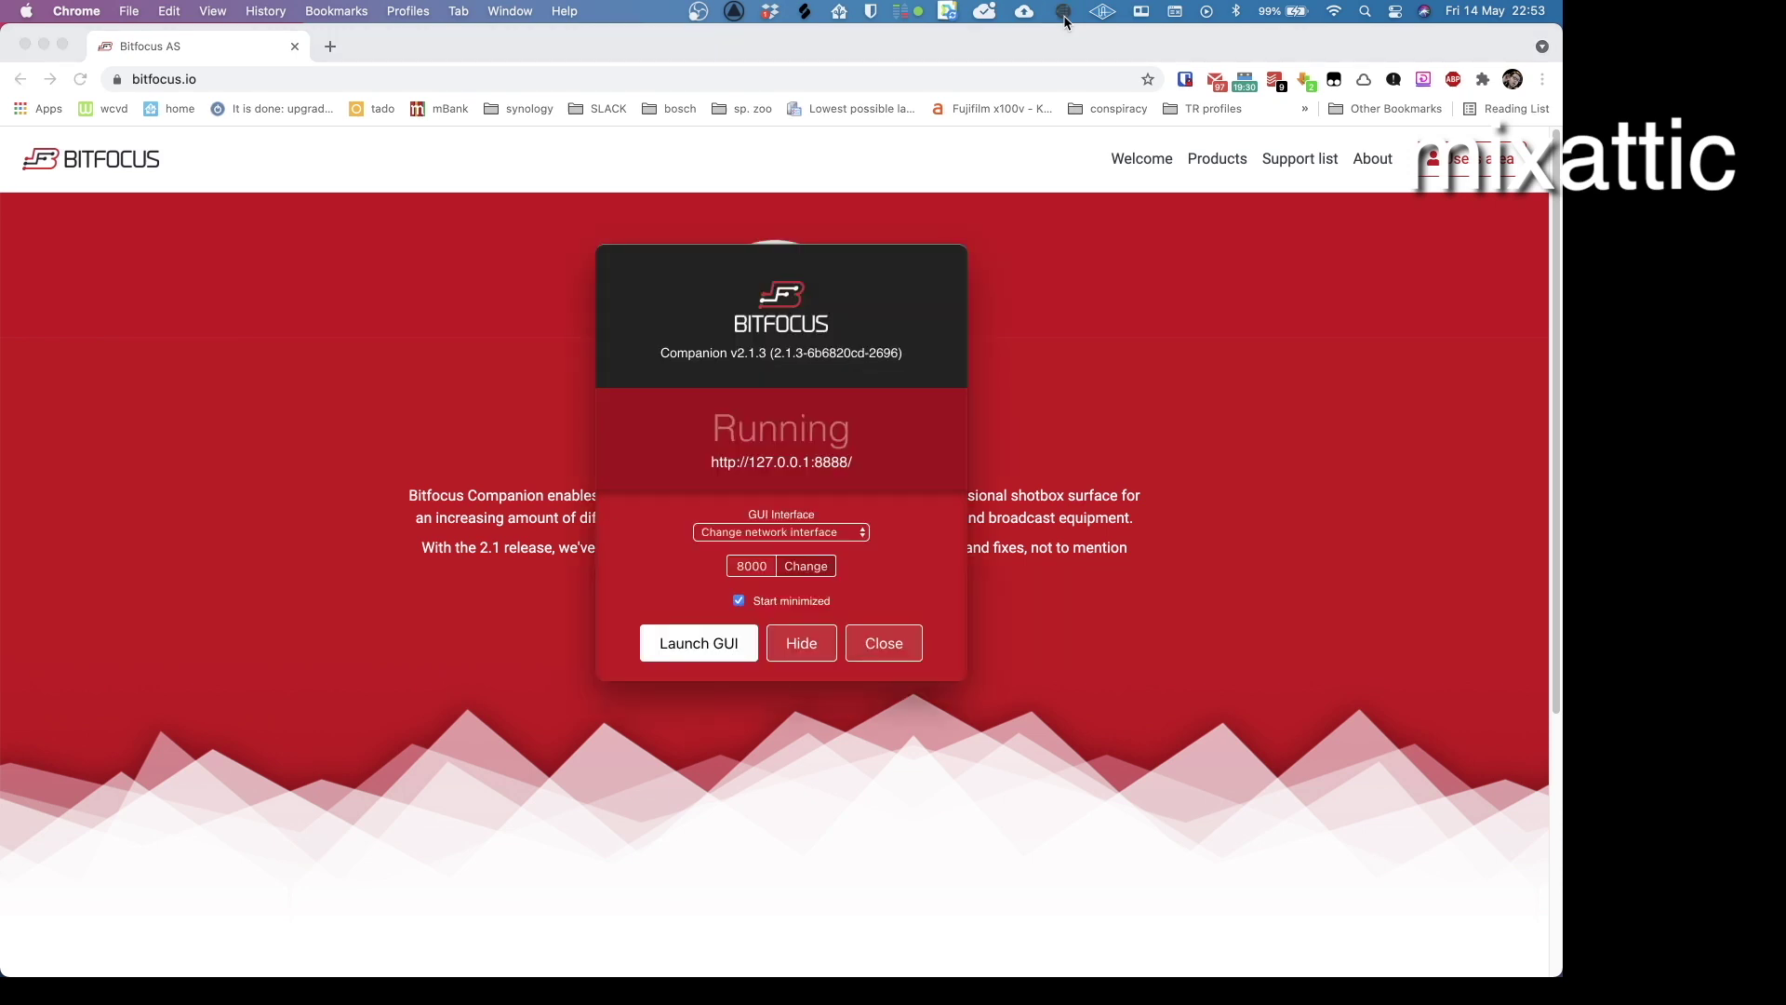
drag(836, 283, 660, 202)
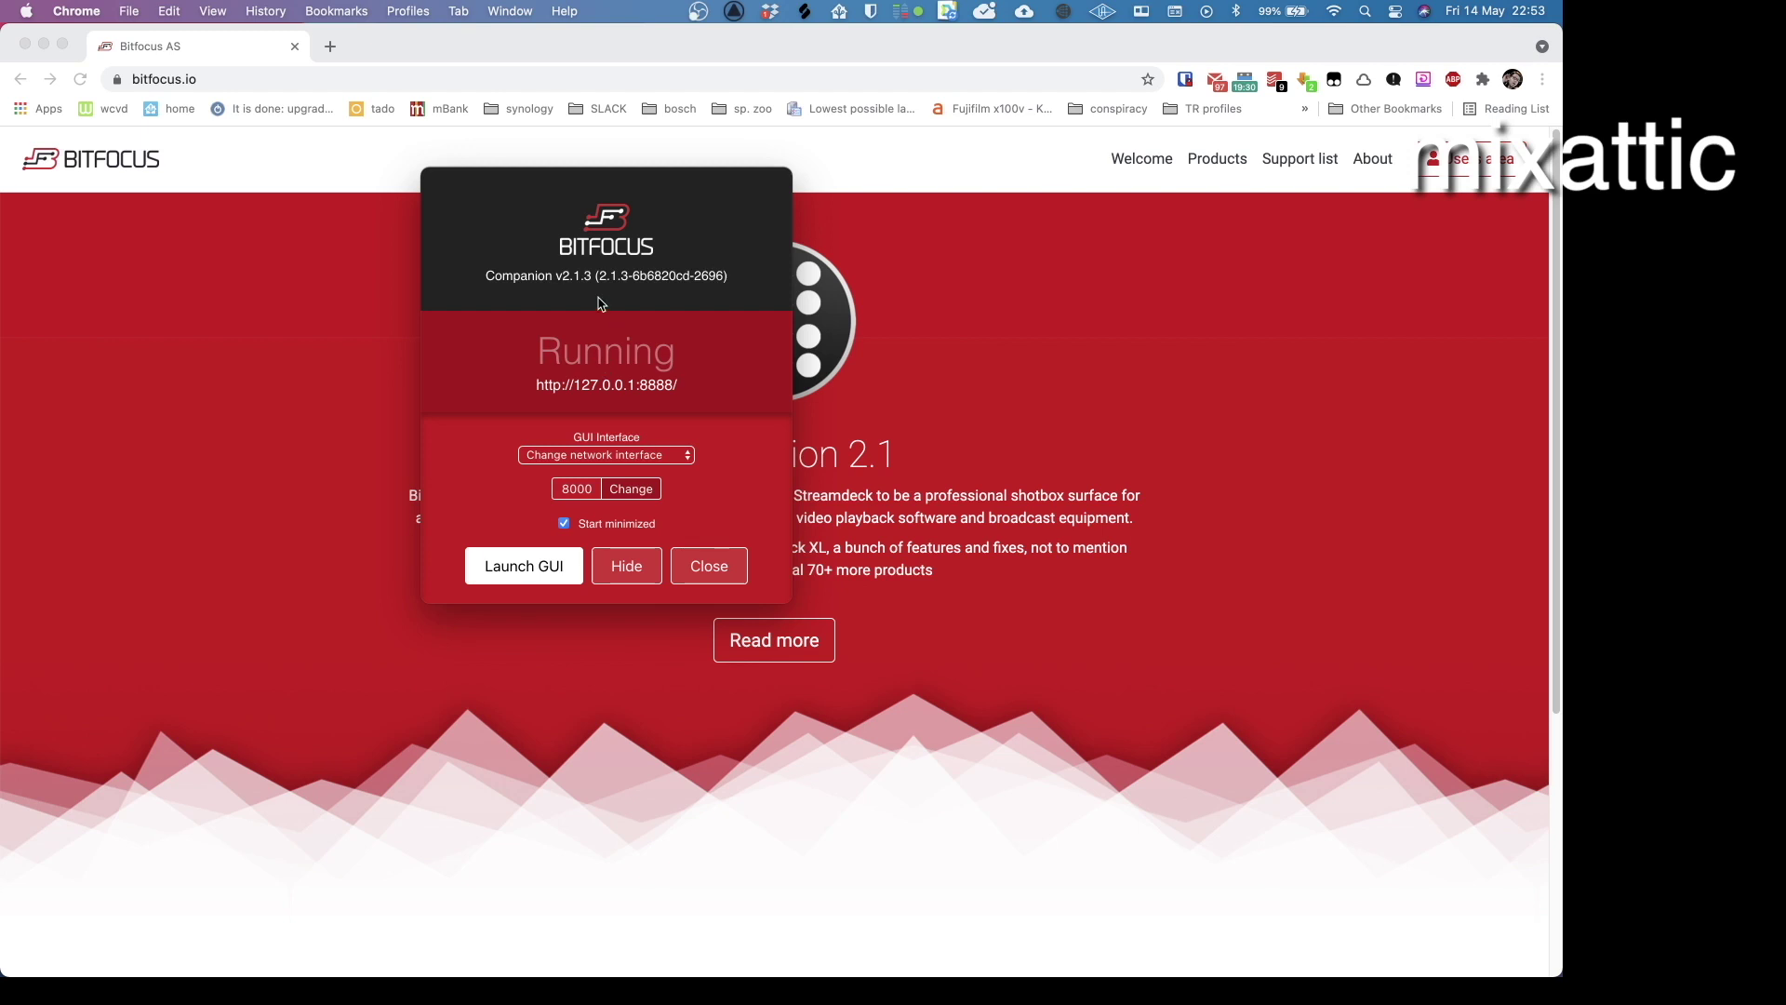
click(521, 567)
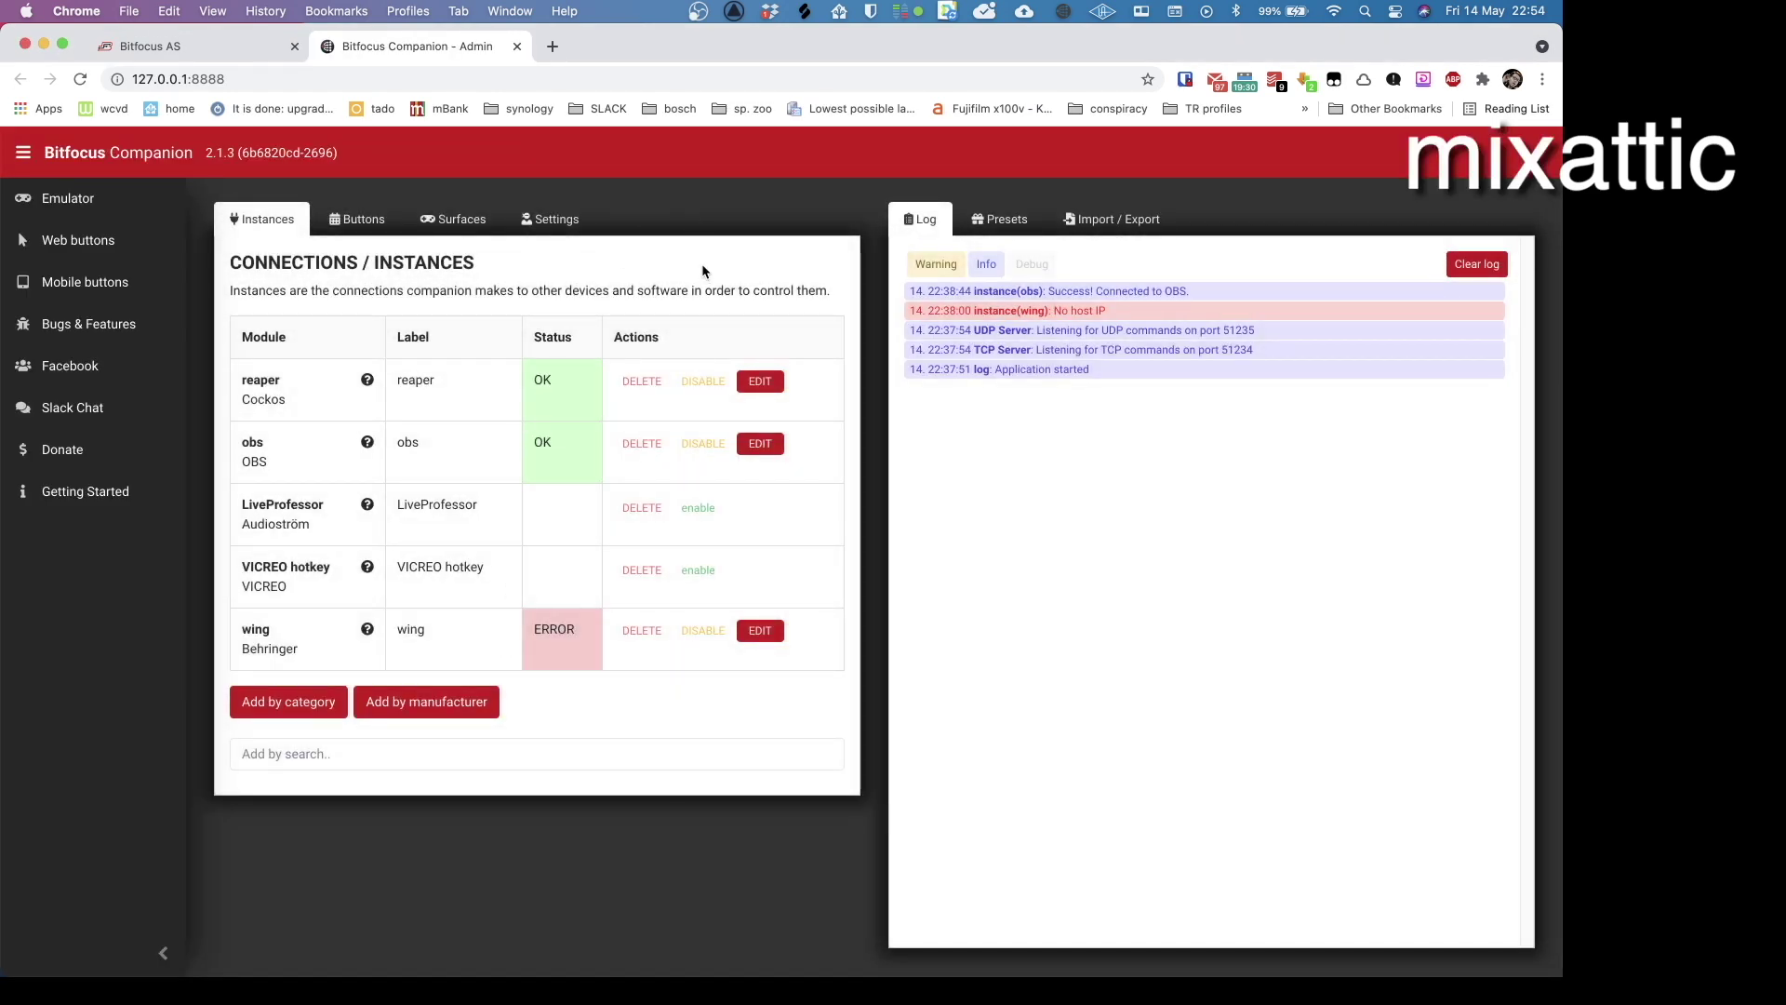
Step: Search the available connection modules for "reaper" and open the configuration of the existing reaper instance
click(333, 752)
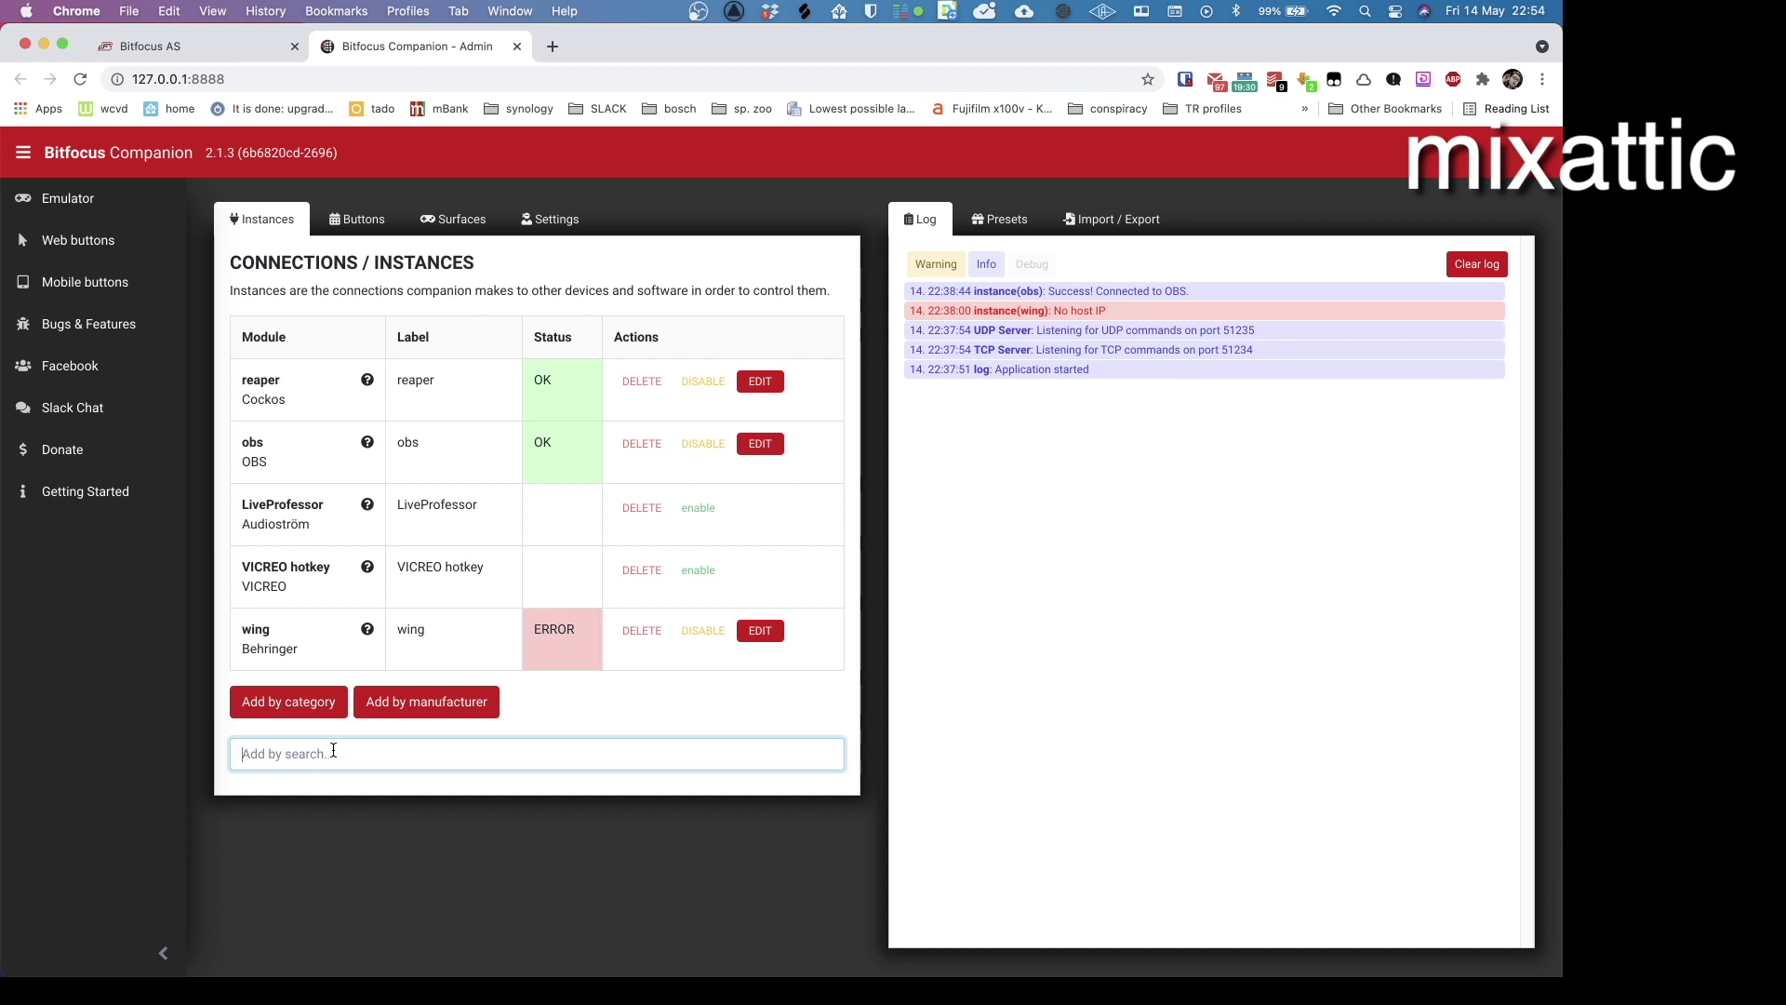
text(reaper)
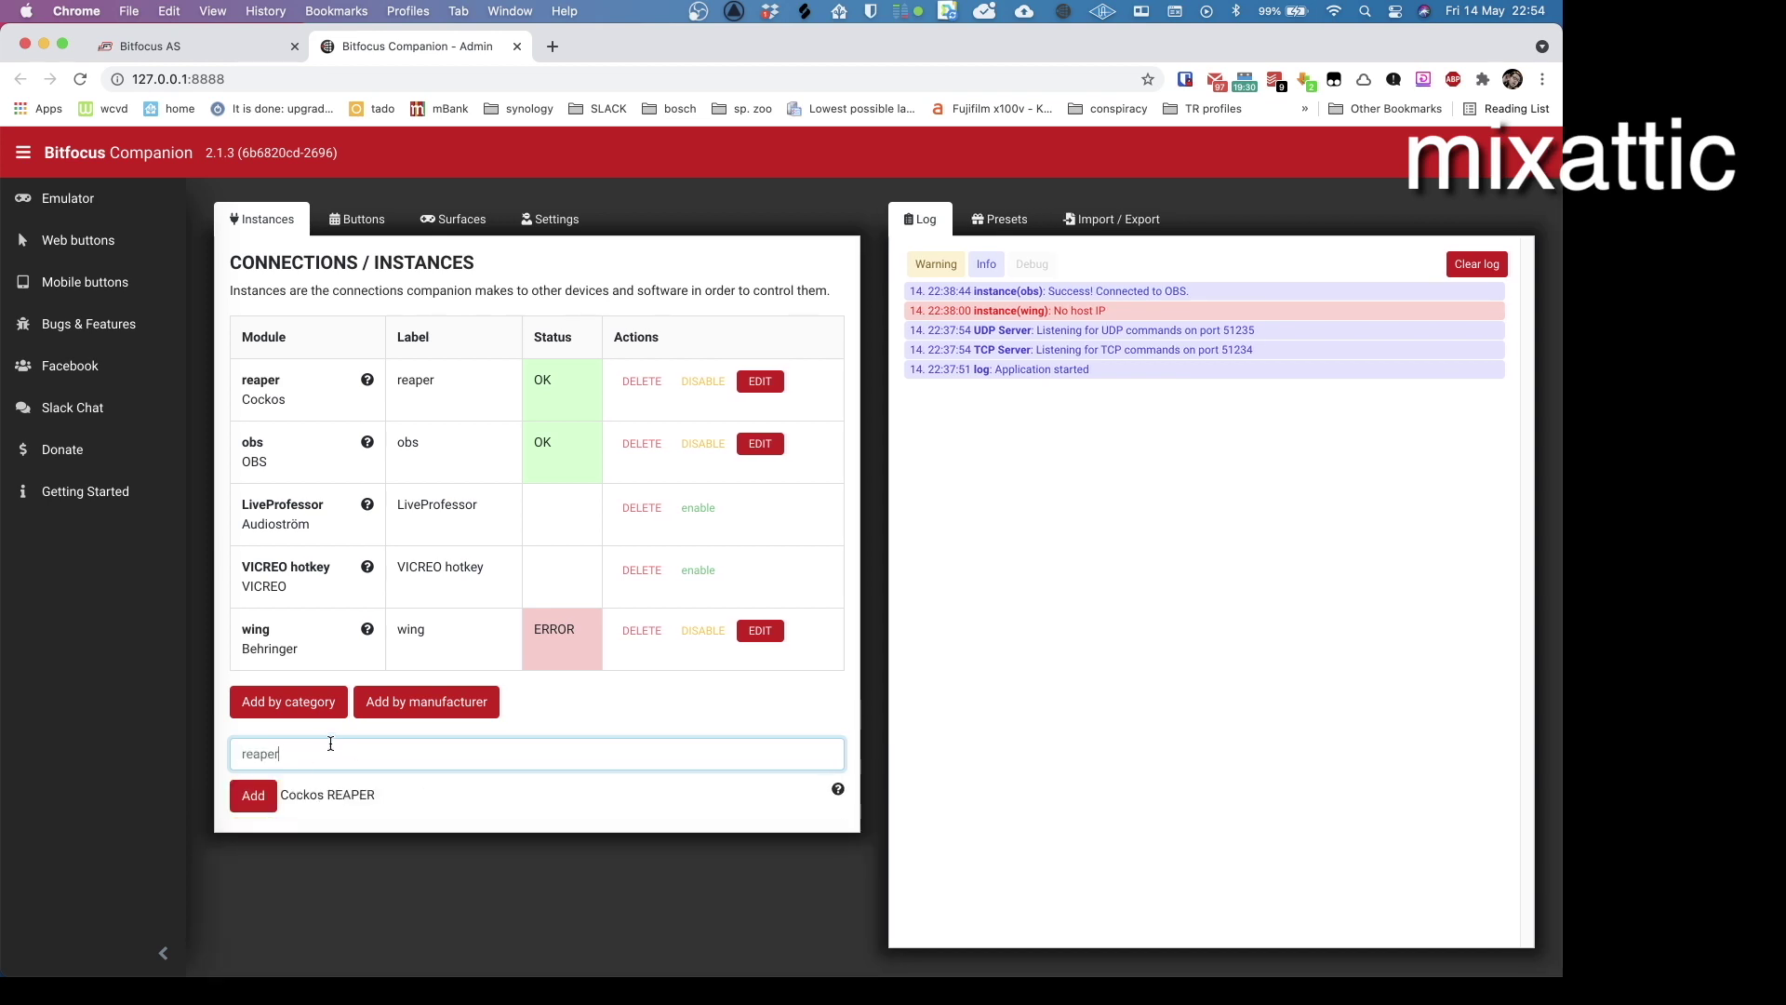
click(441, 841)
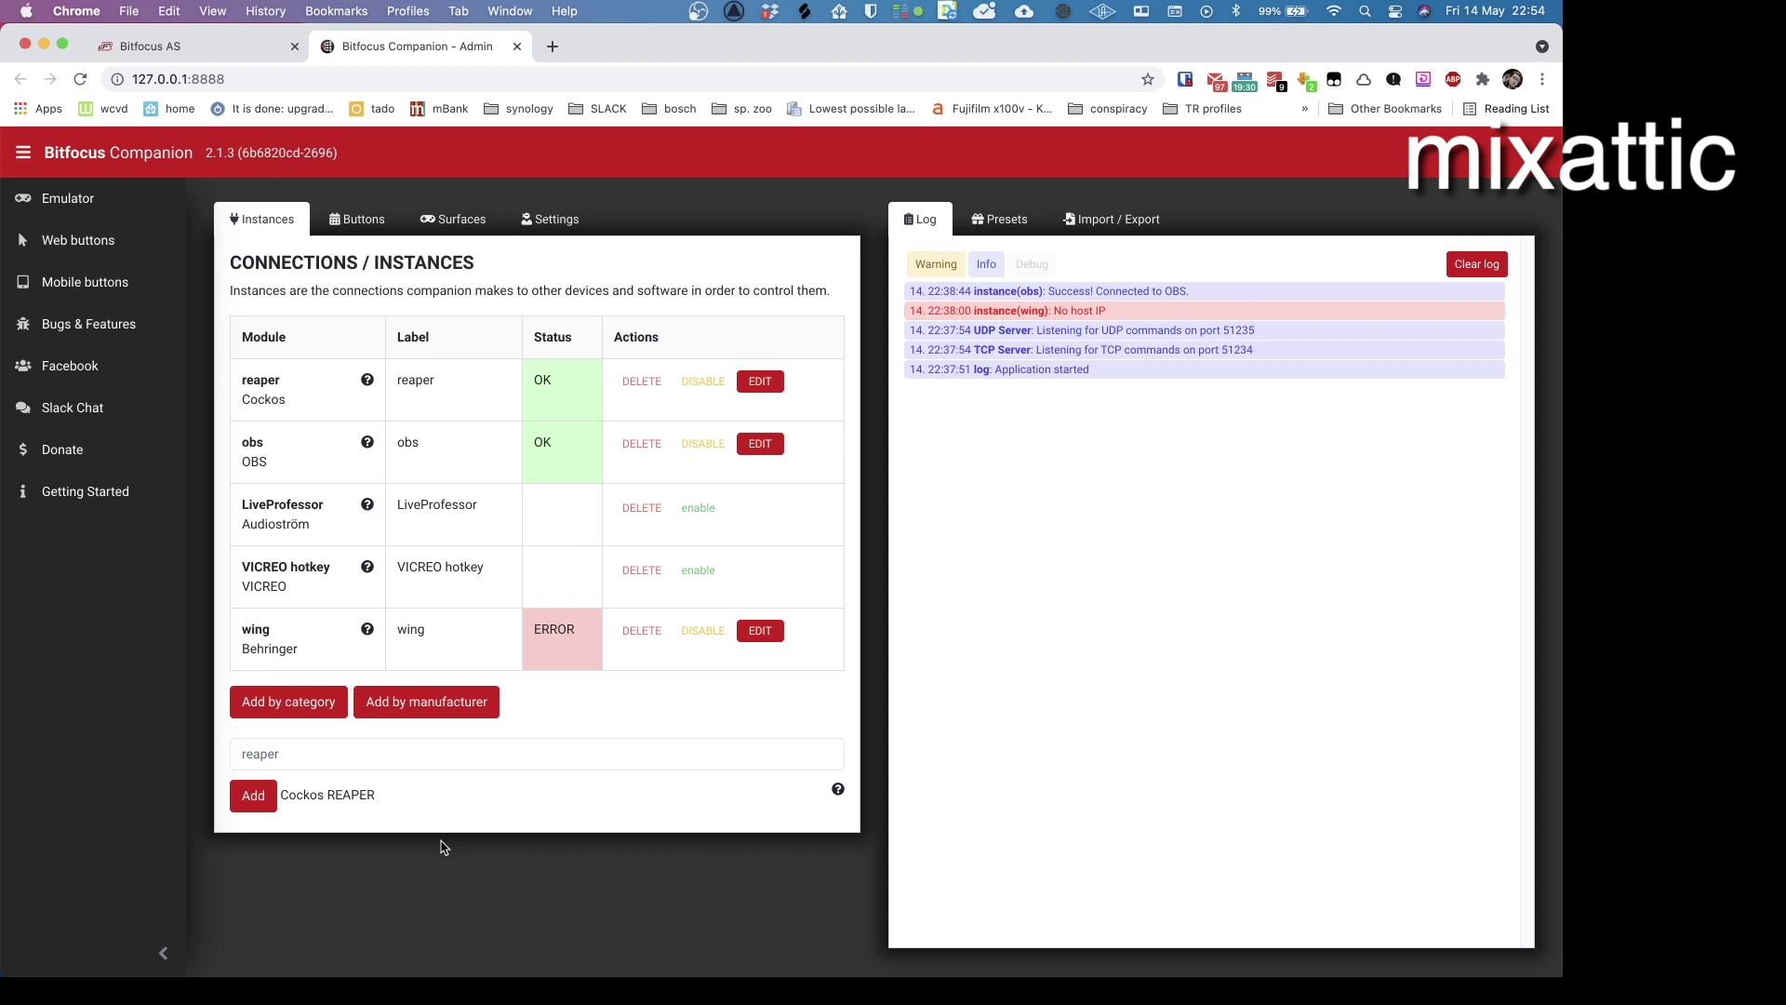
click(761, 383)
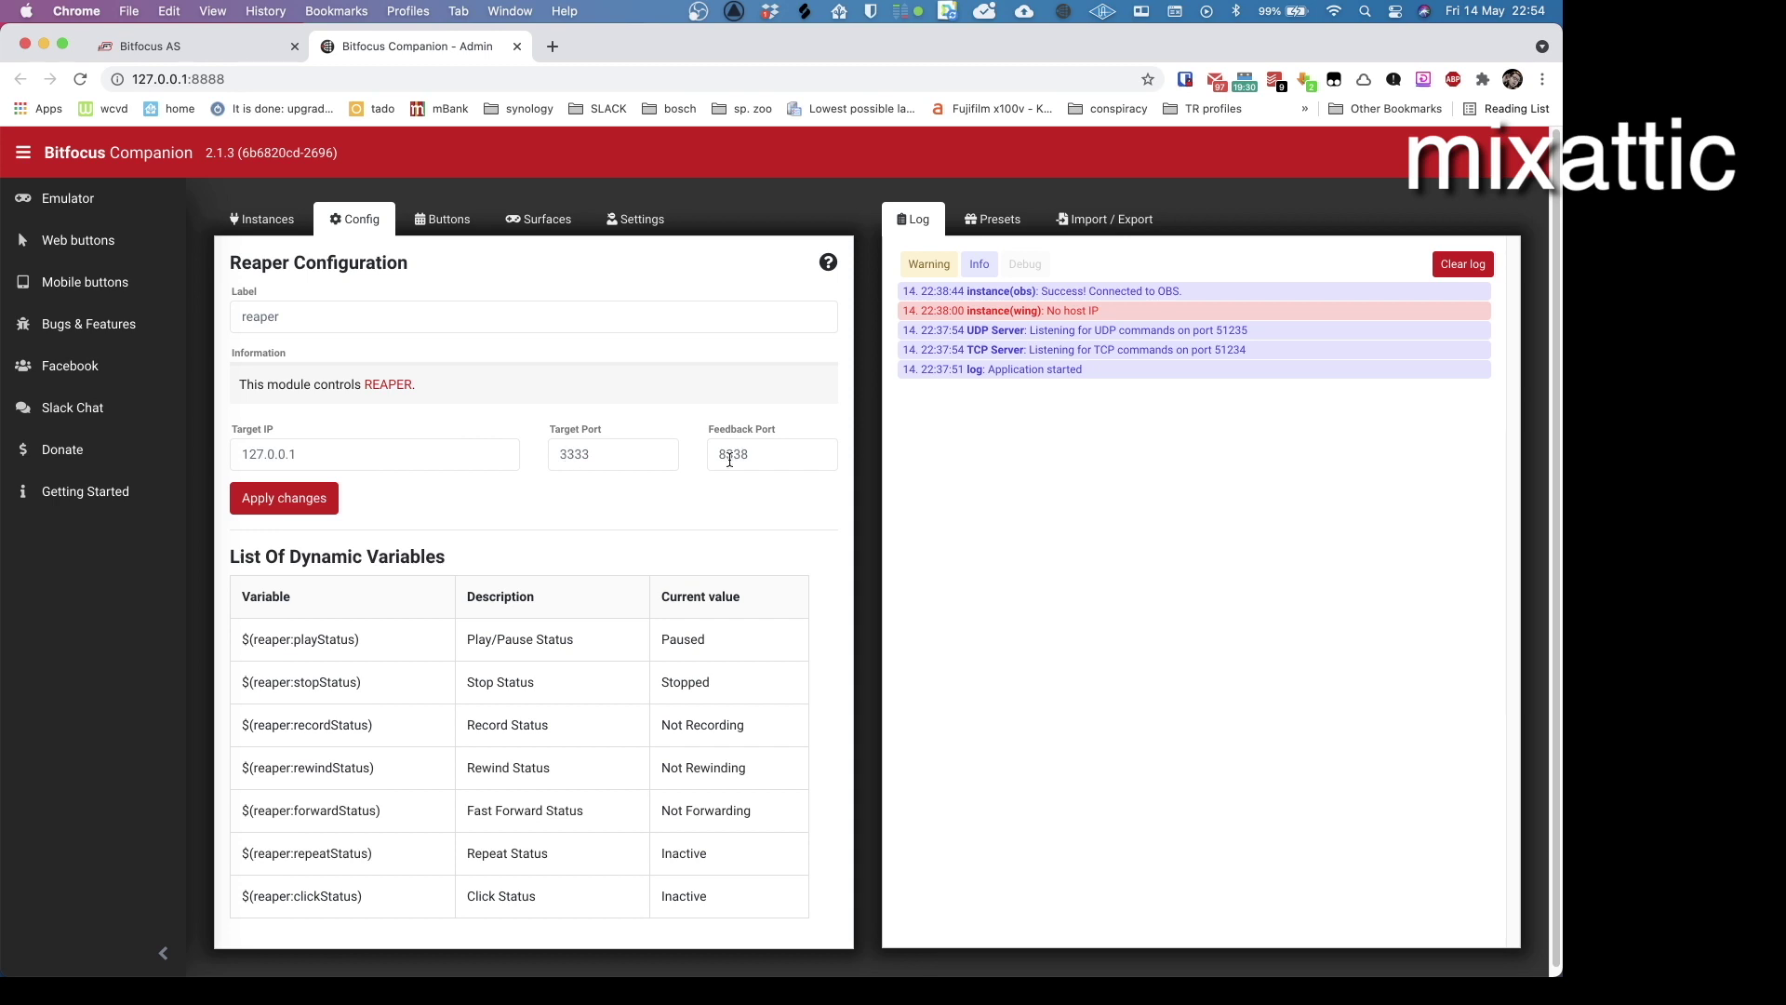
Step: Switch to REAPER and open the Bitfocus Companion OSC (Open Sound Control) surface settings in the Control/OSC/web preferences
click(469, 931)
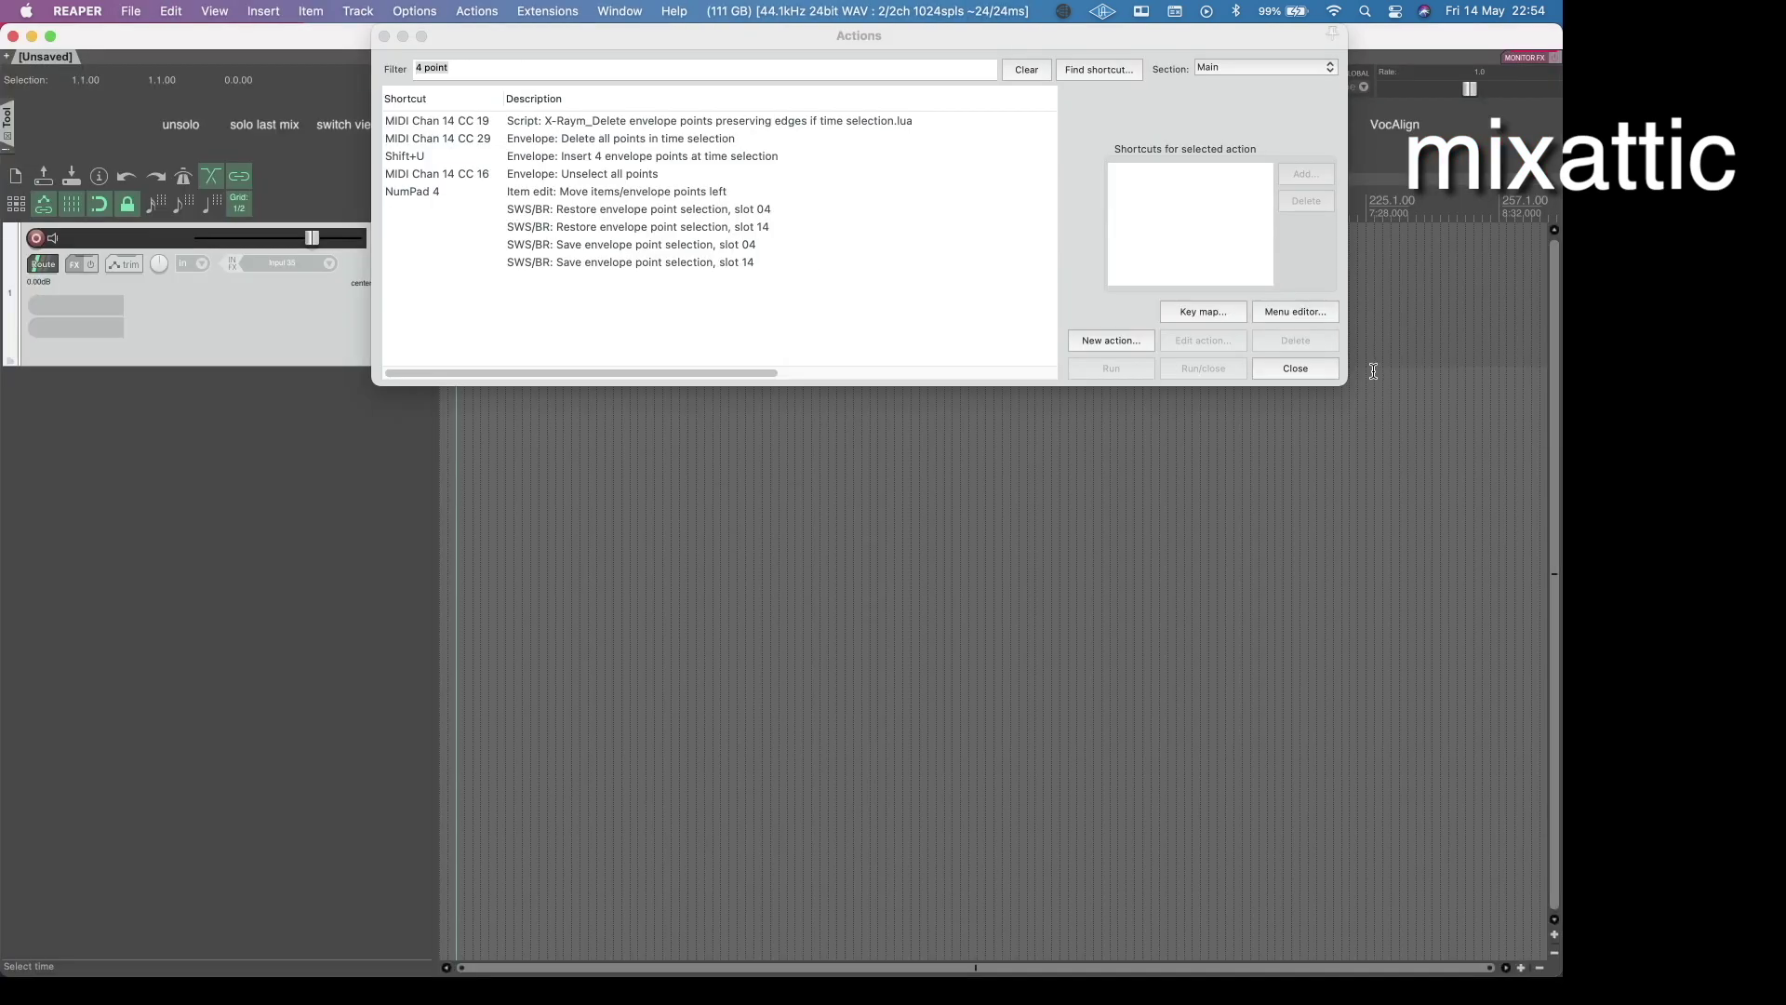
click(1319, 378)
key(super+comma)
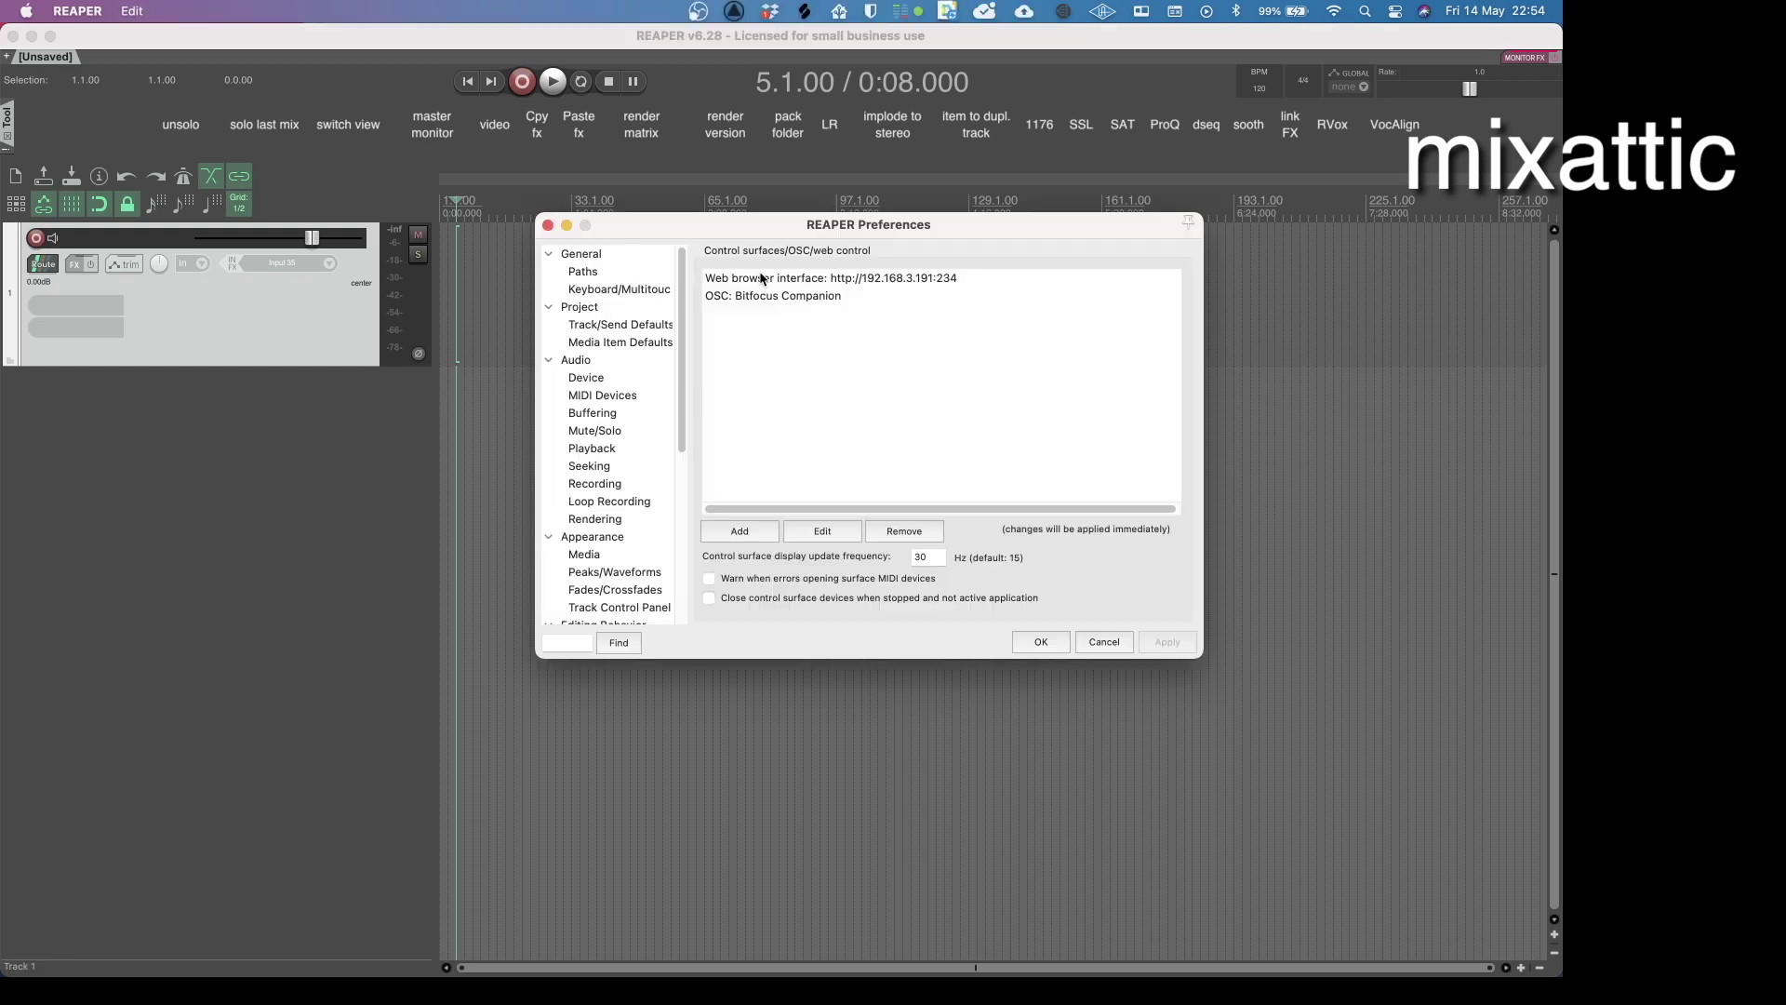
scroll(651, 447, down, 10)
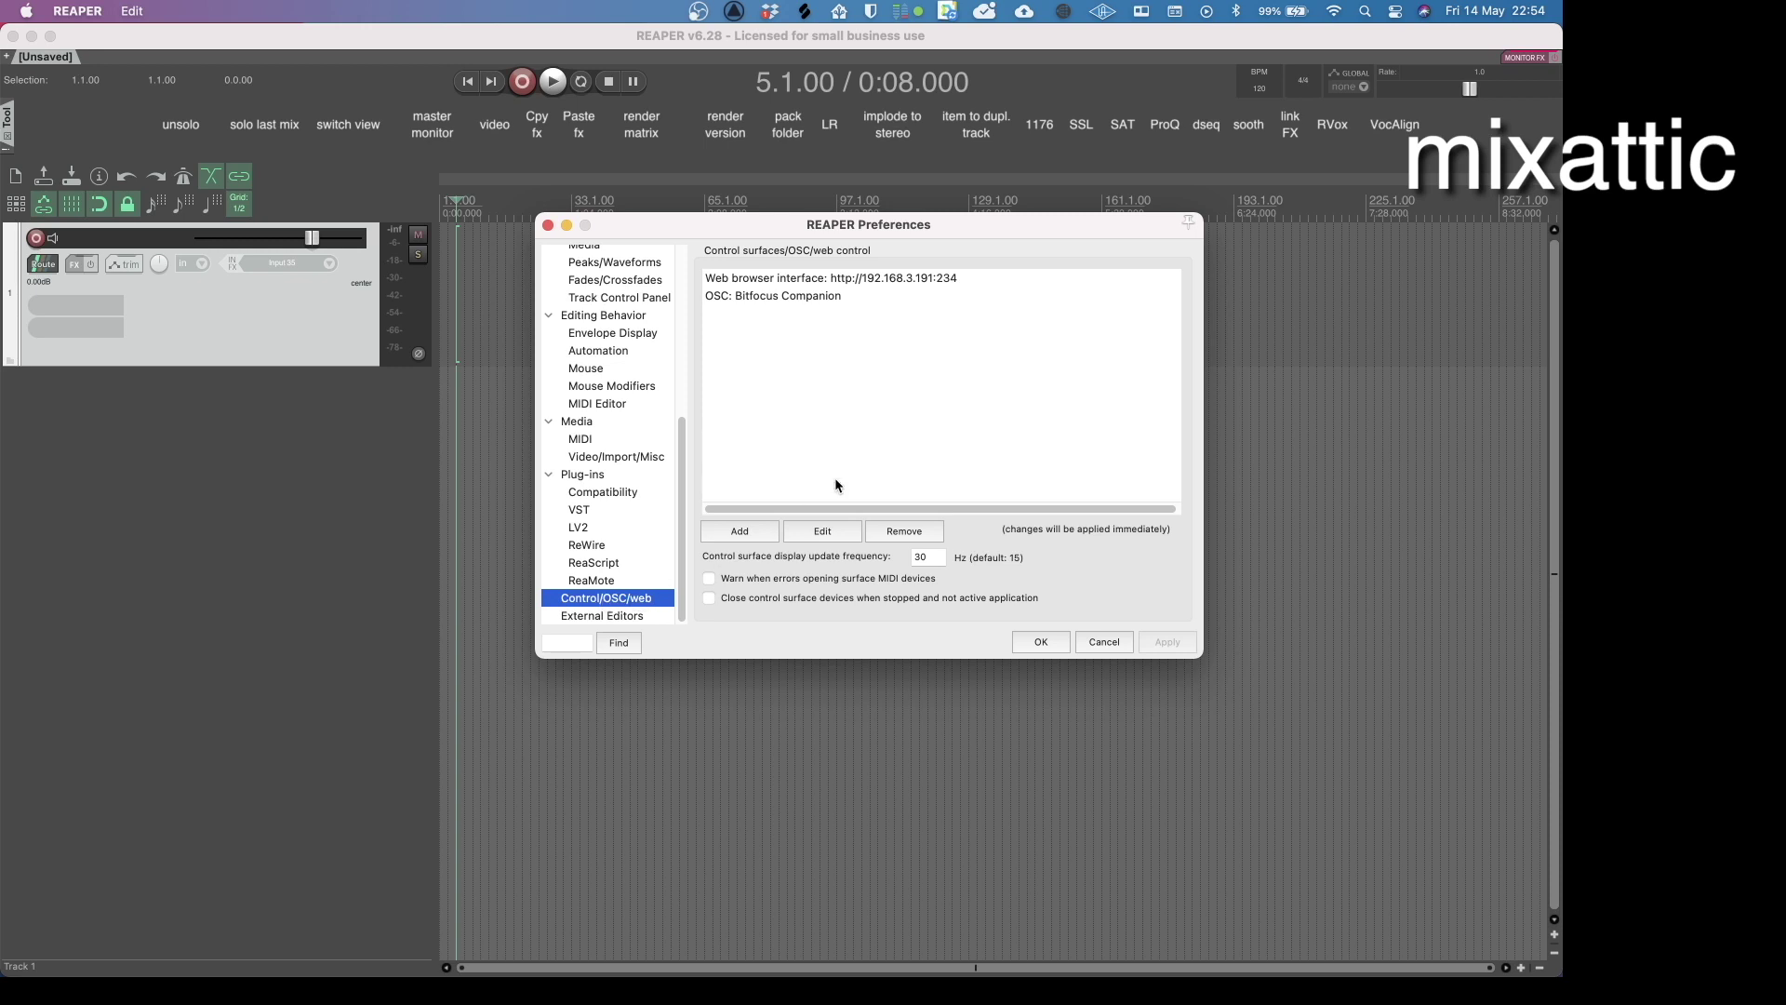
click(740, 534)
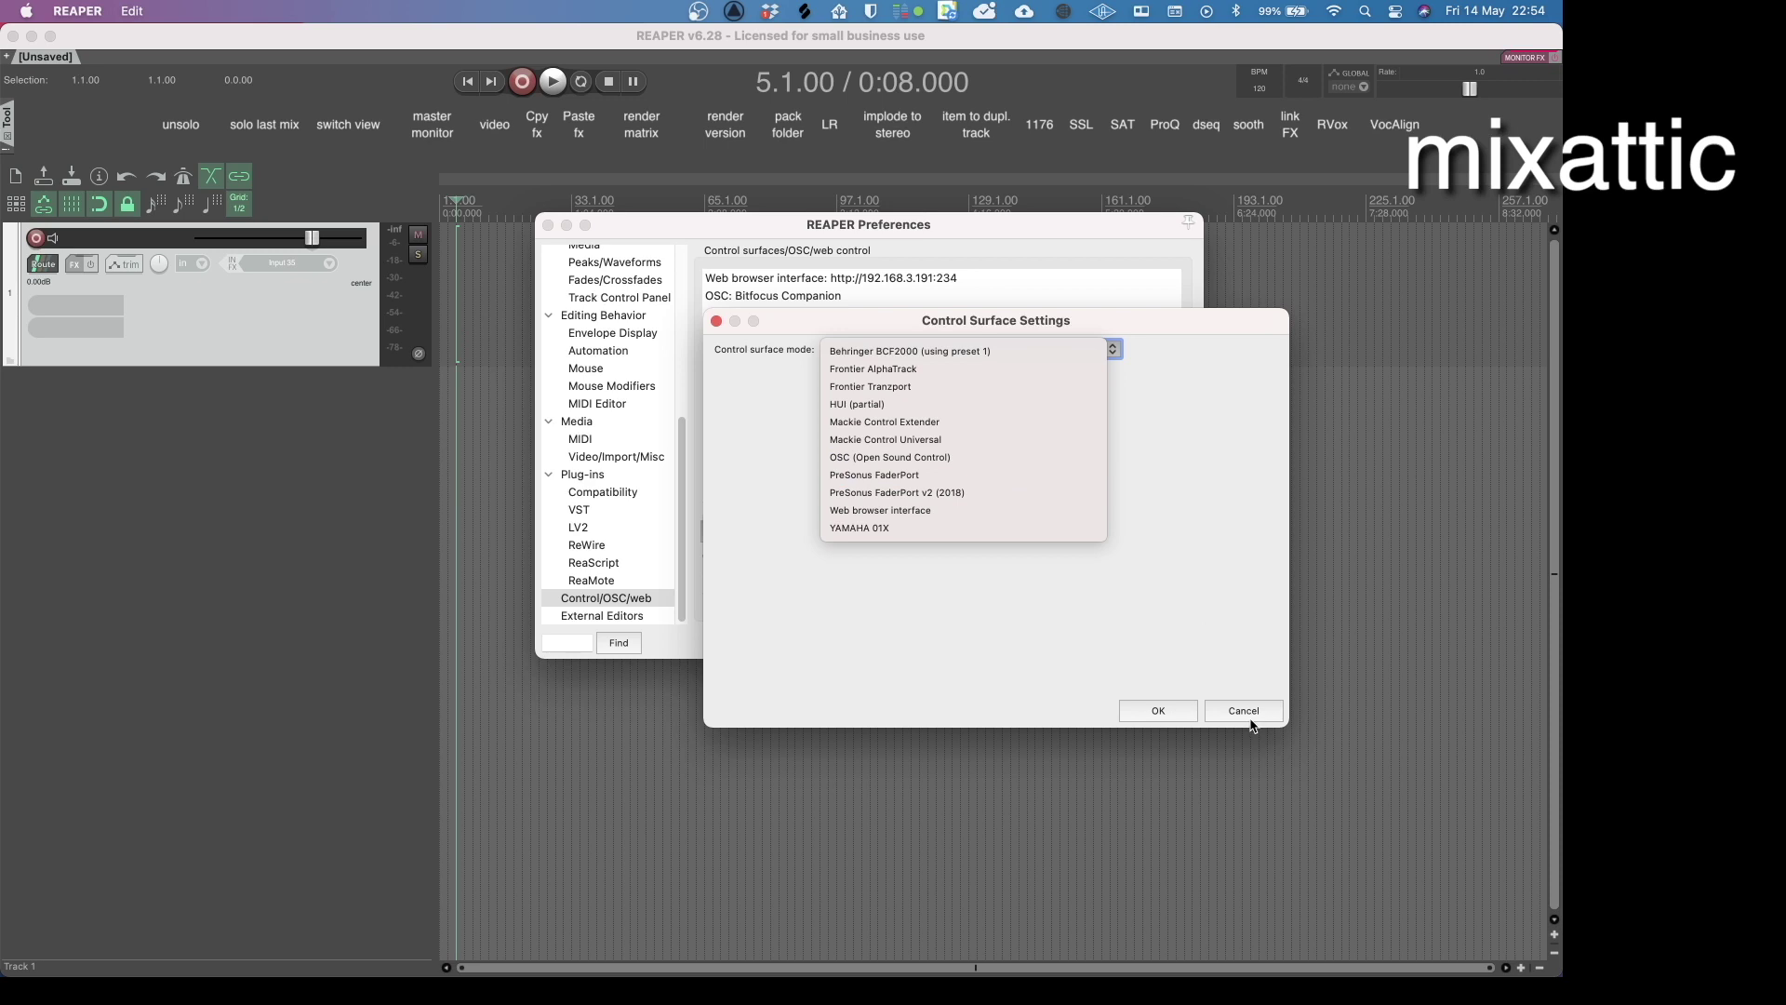
click(890, 457)
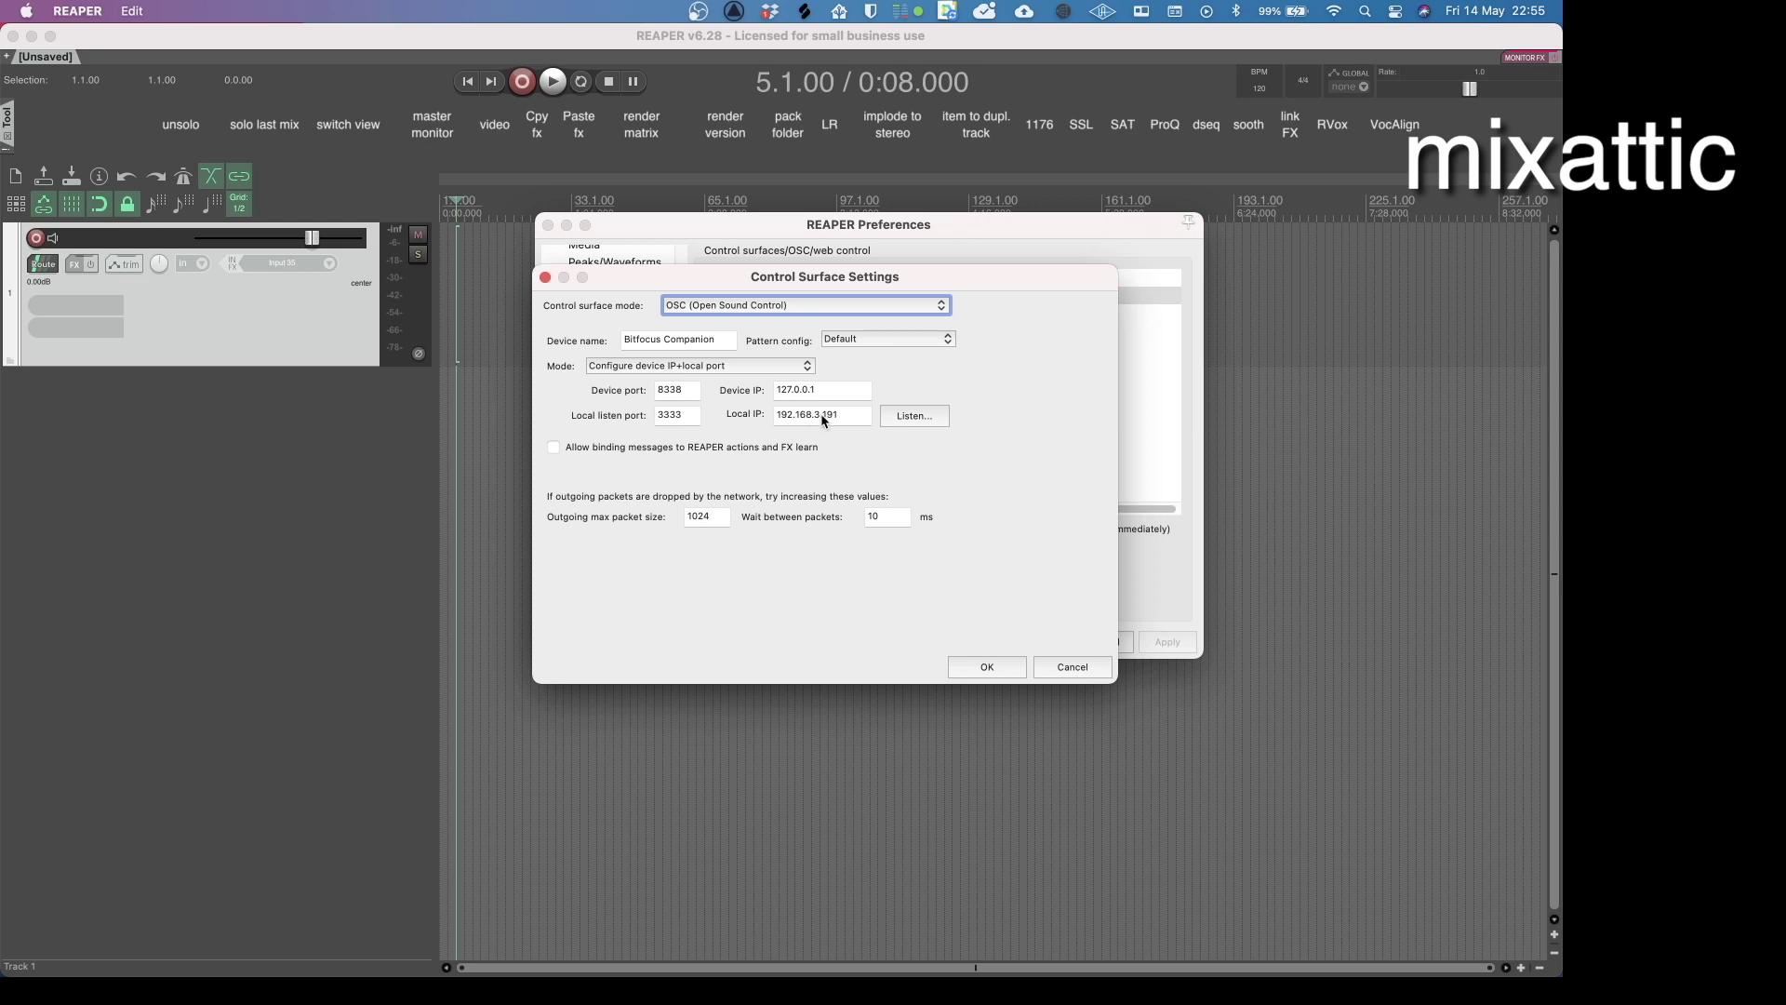
Step: Compare the OSC surface's IP addresses and ports with Companion's launcher and Reaper configuration, and accept the control surface settings
double_click(822, 415)
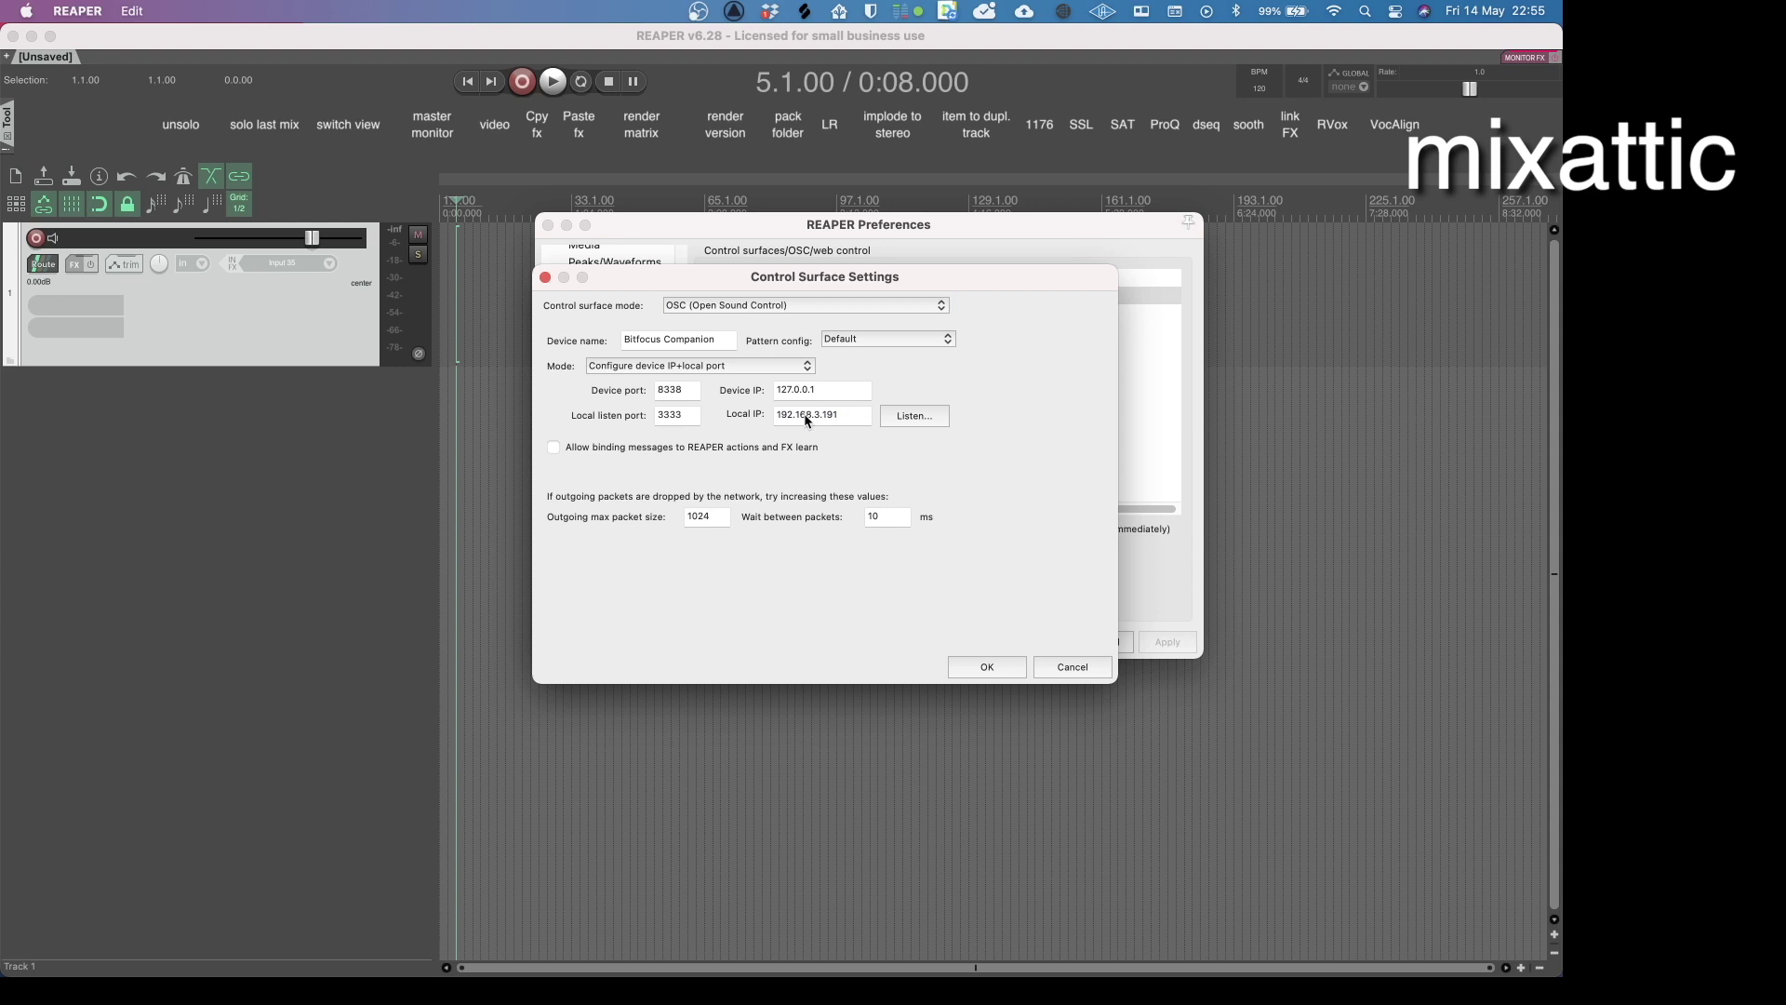
click(828, 392)
click(1064, 12)
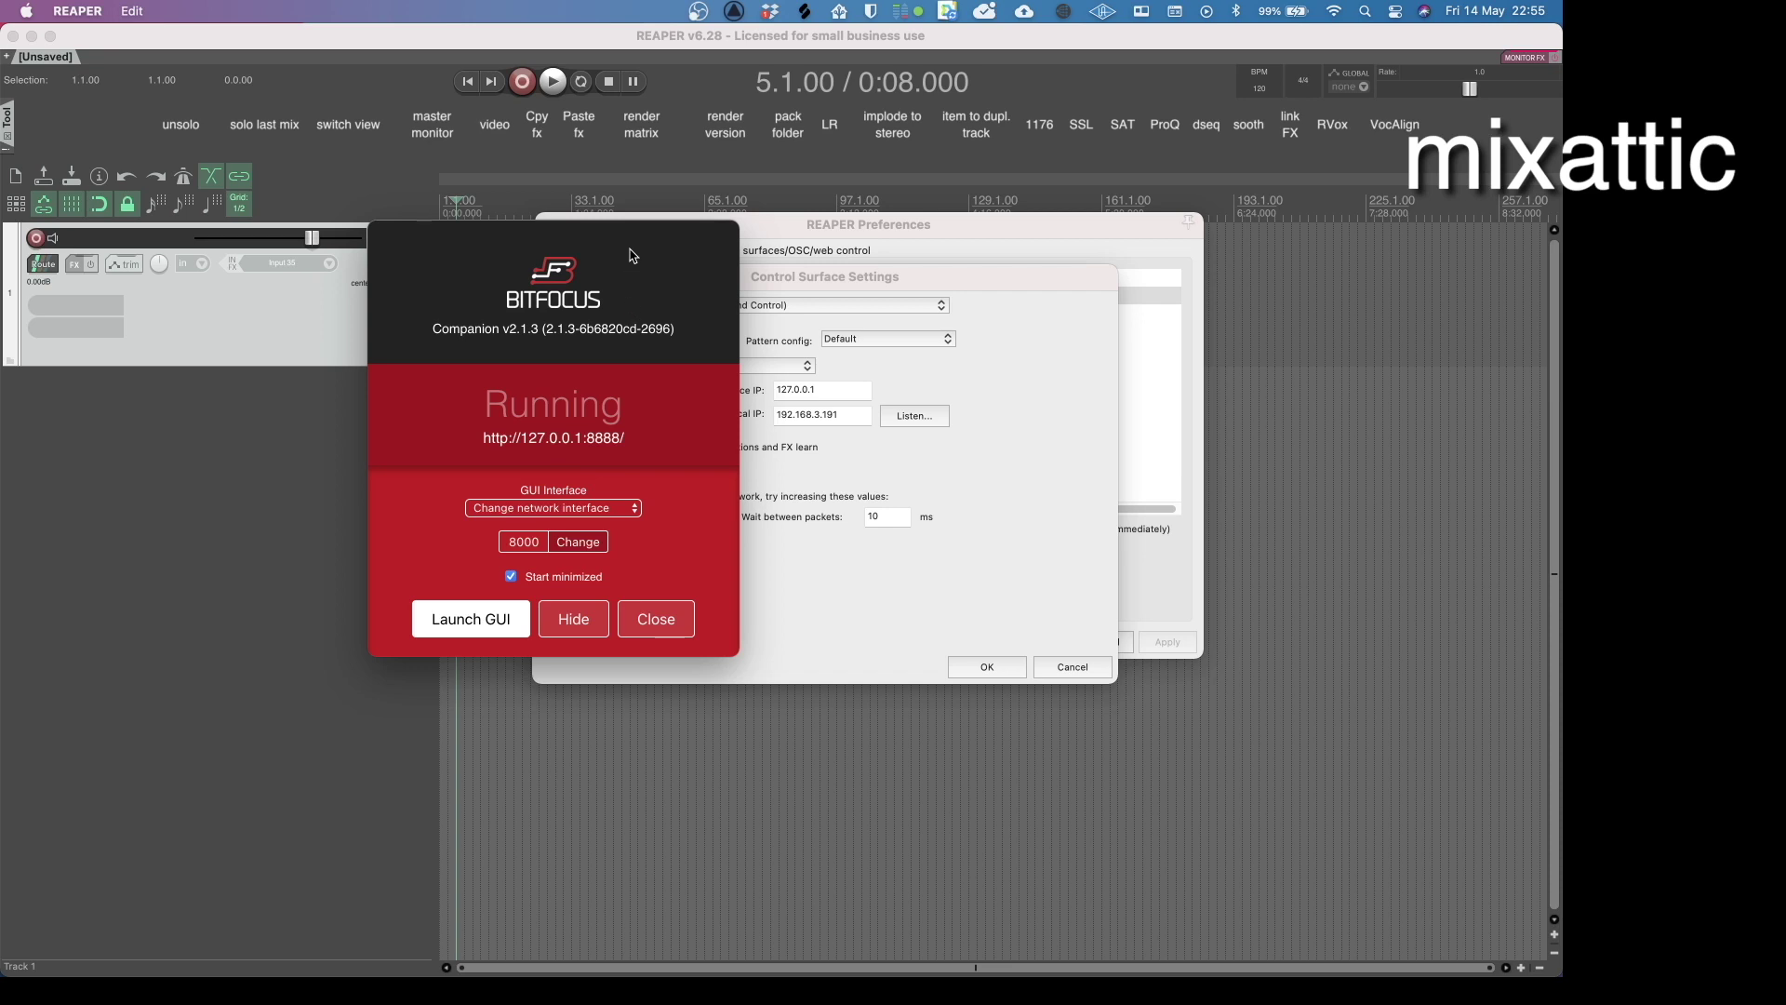
drag(625, 256, 539, 239)
drag(658, 304, 546, 298)
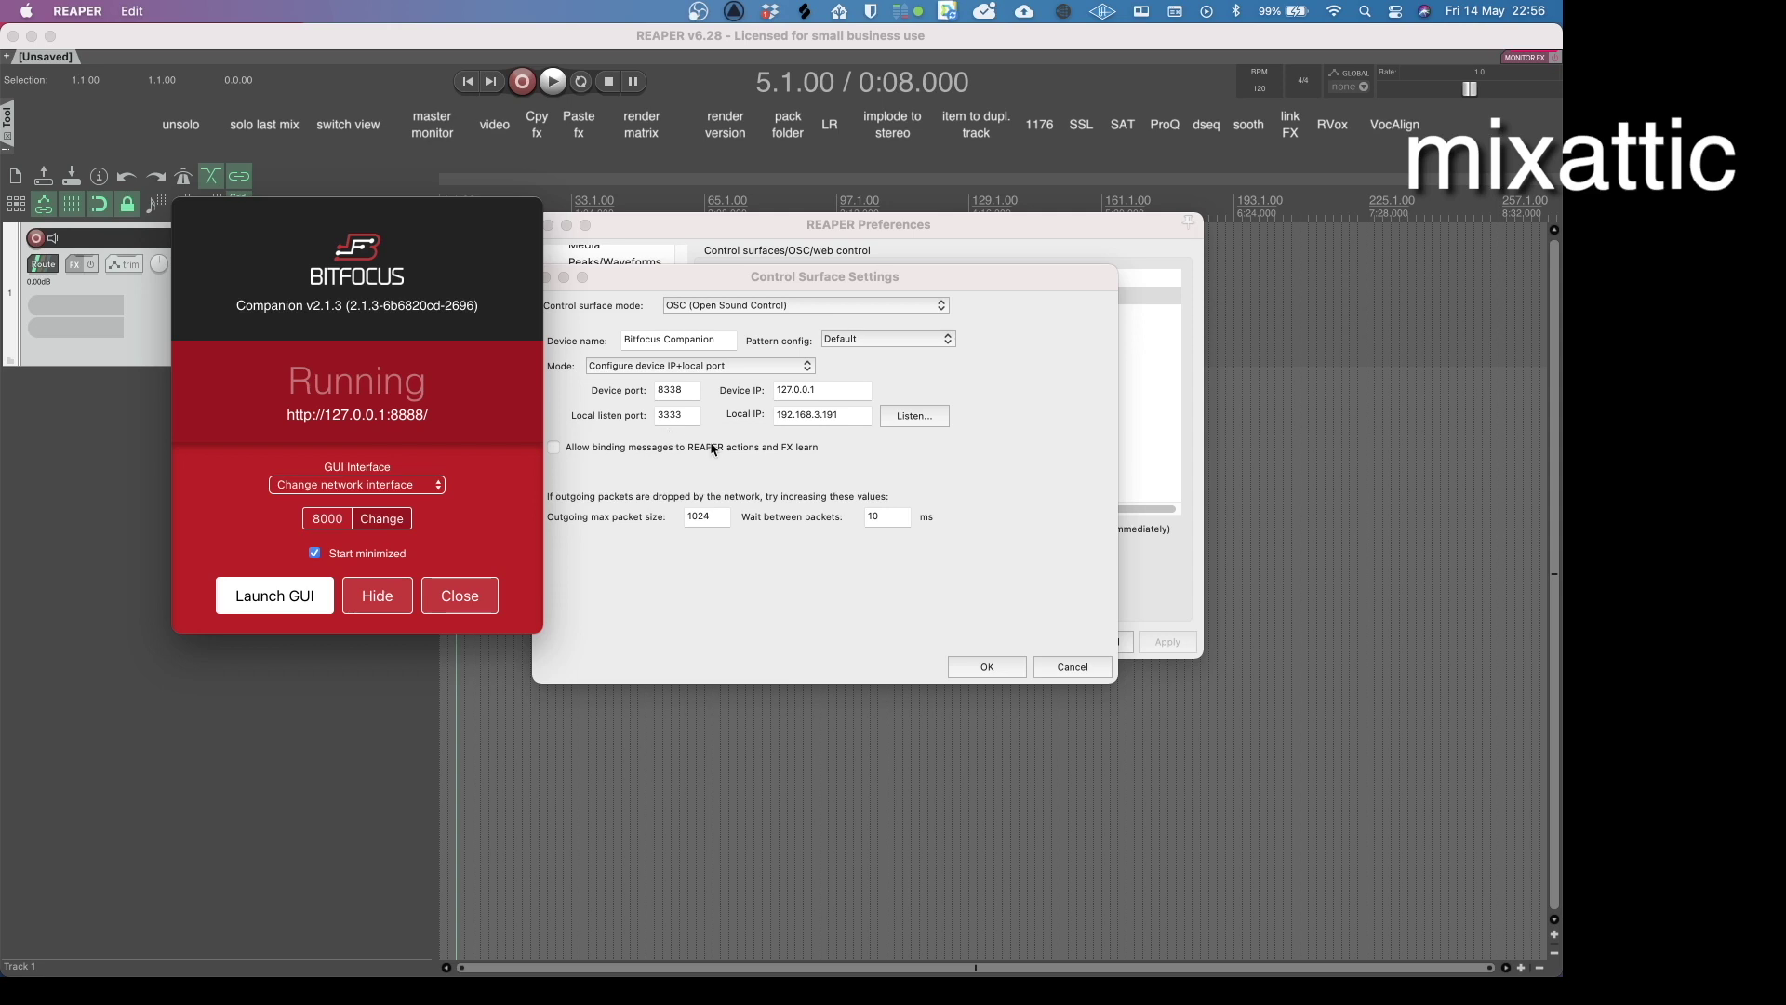
key(super+Tab)
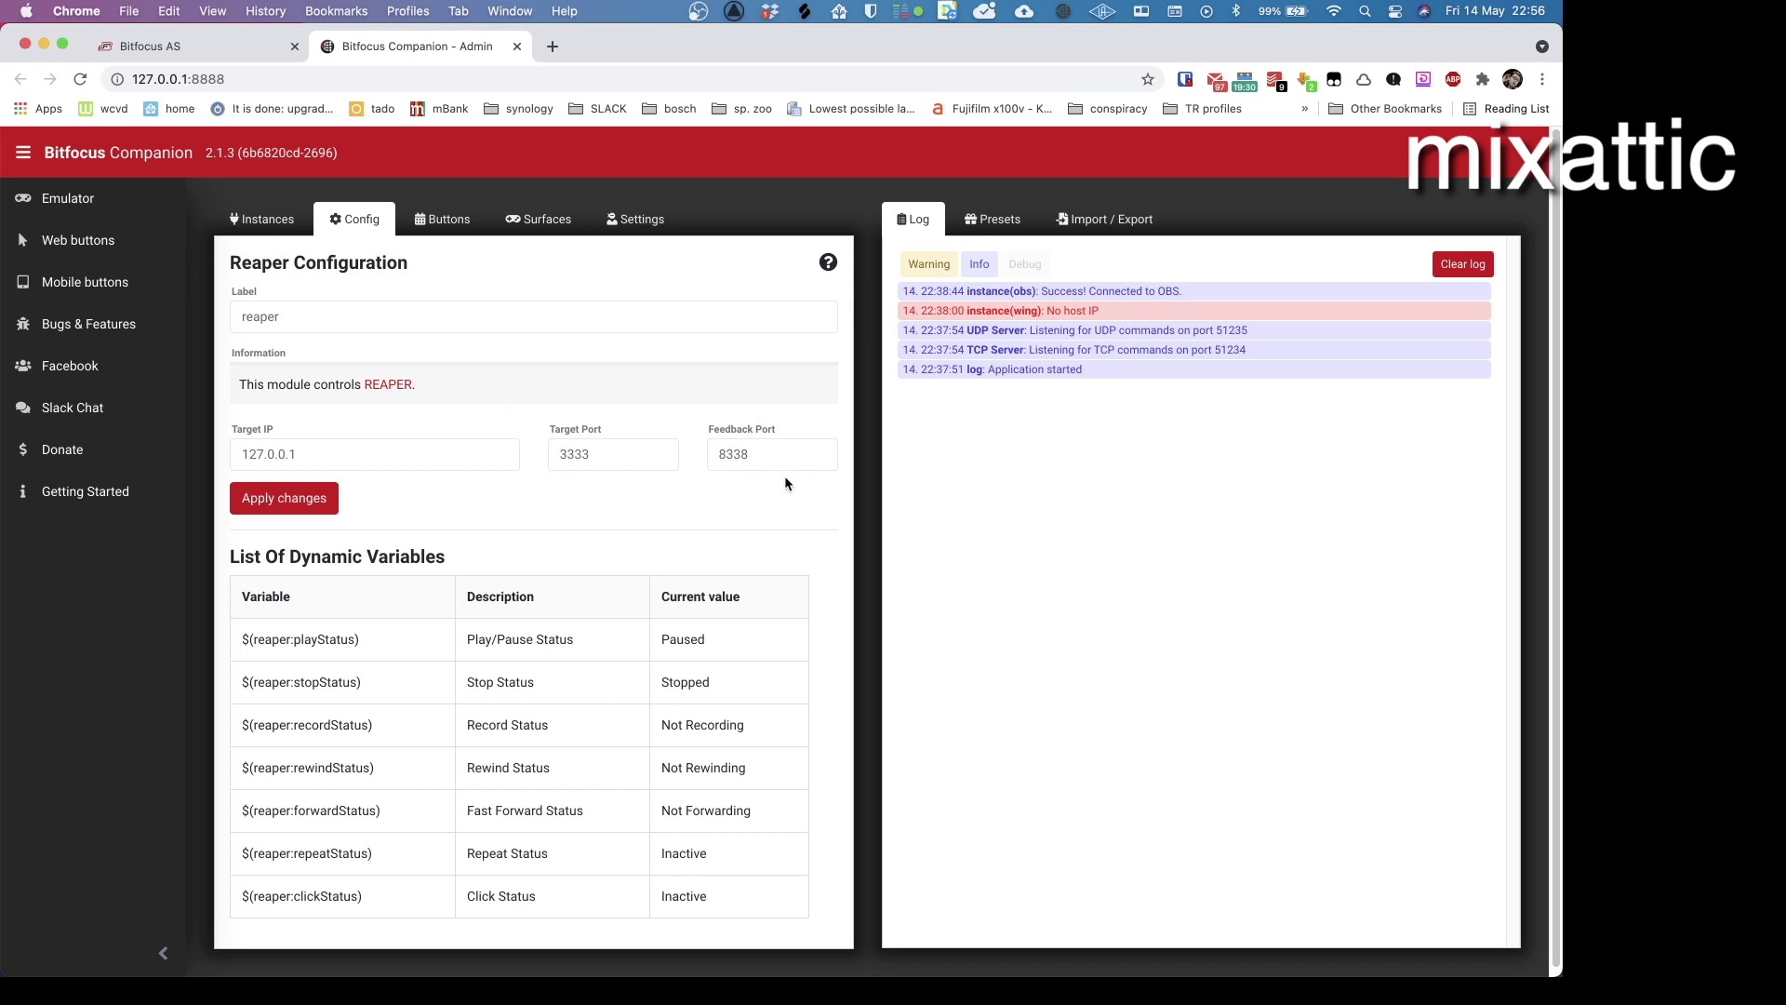
key(super+Tab)
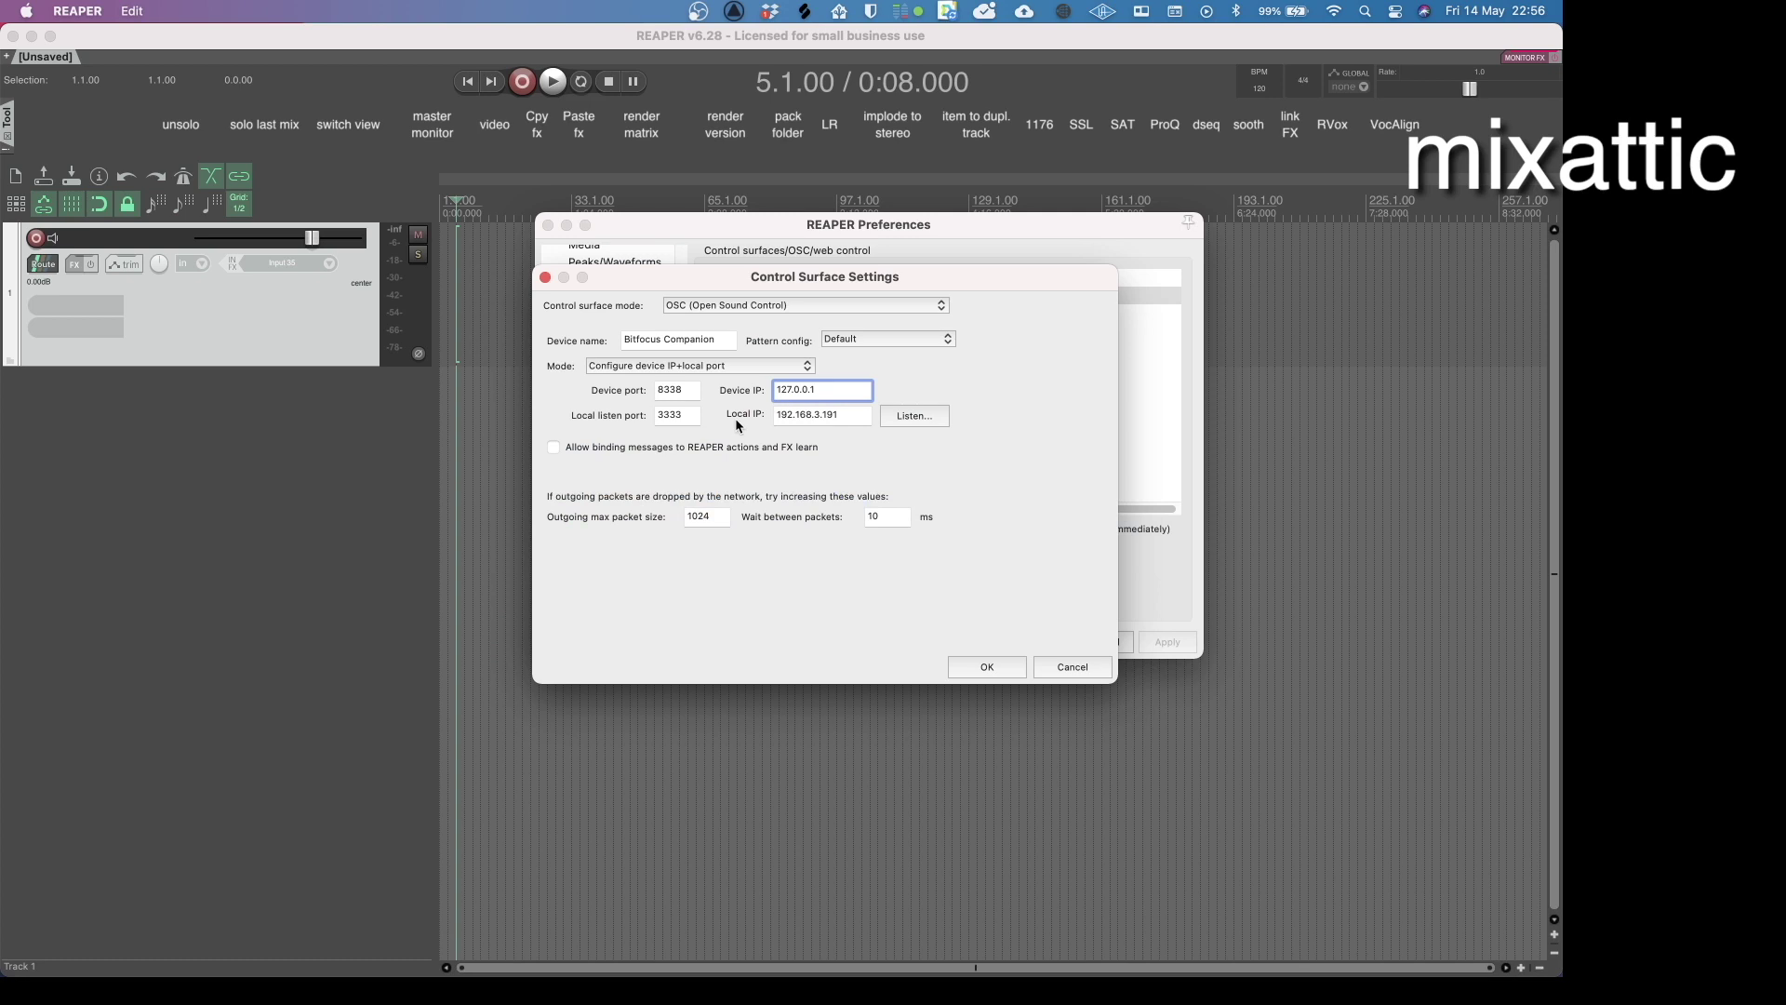
click(989, 666)
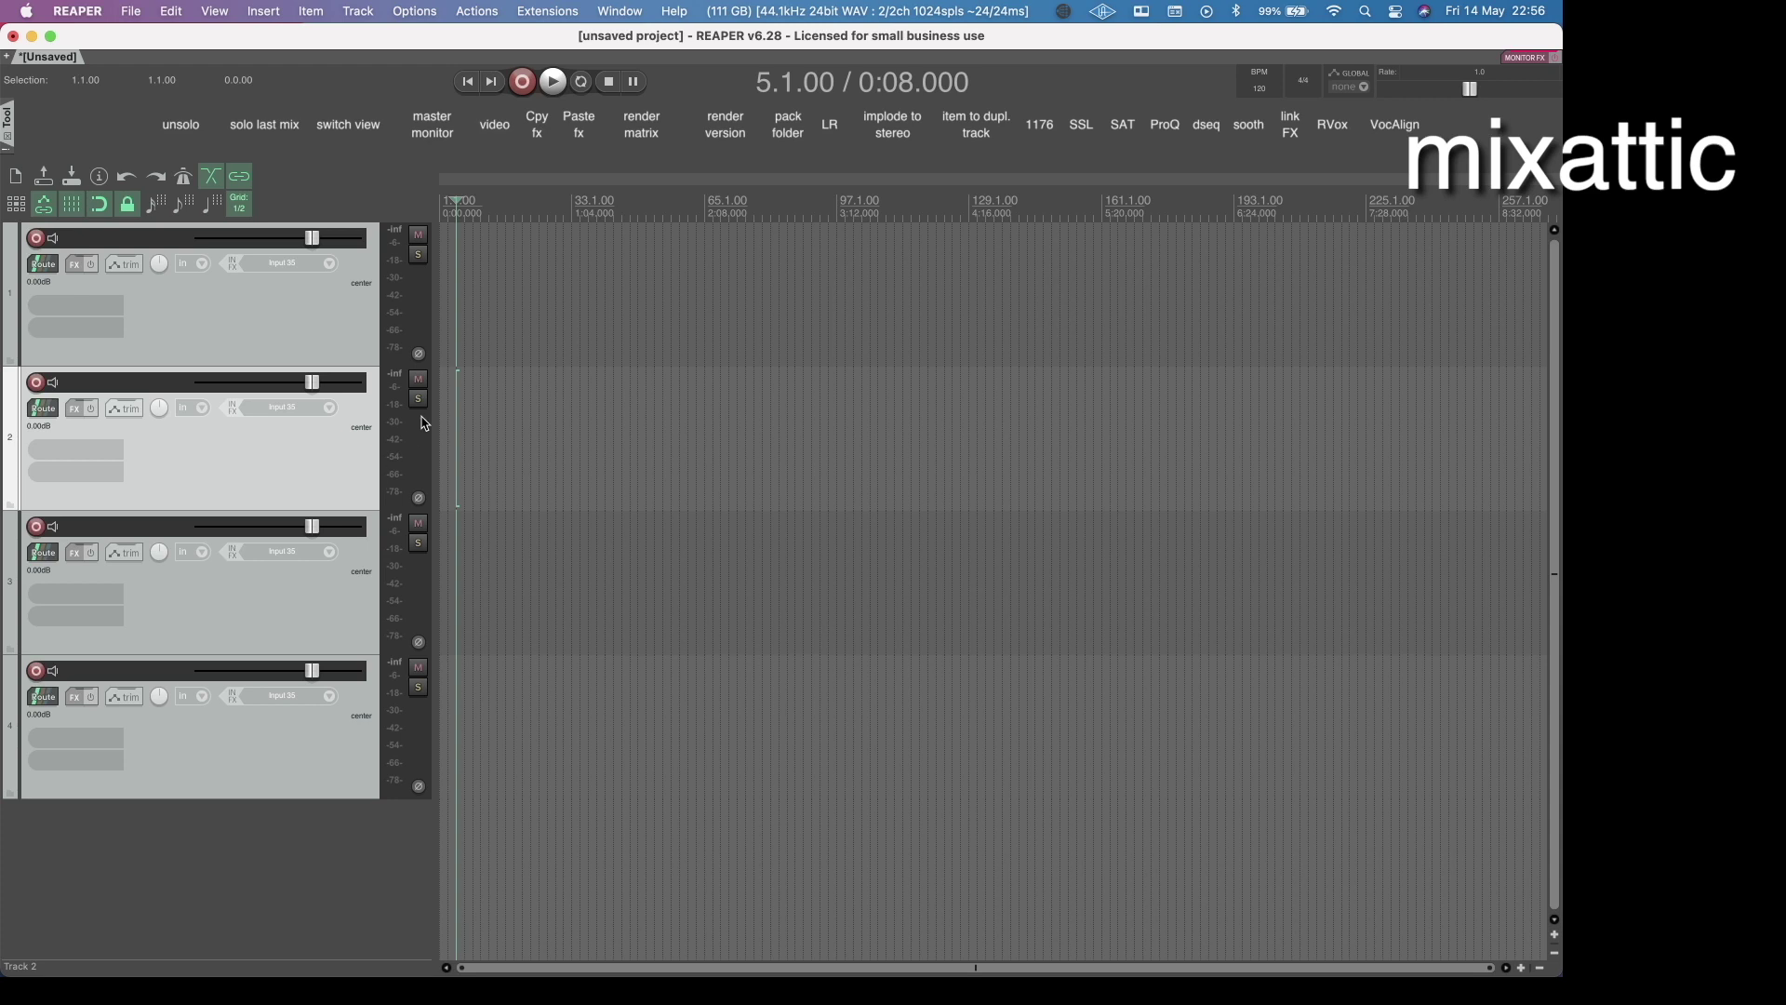
Step: Create a shortcut action for the AudioTrack Mono (Waves) plug-in in track 2's FX browser without assigning a key, and close the browser
double_click(100, 445)
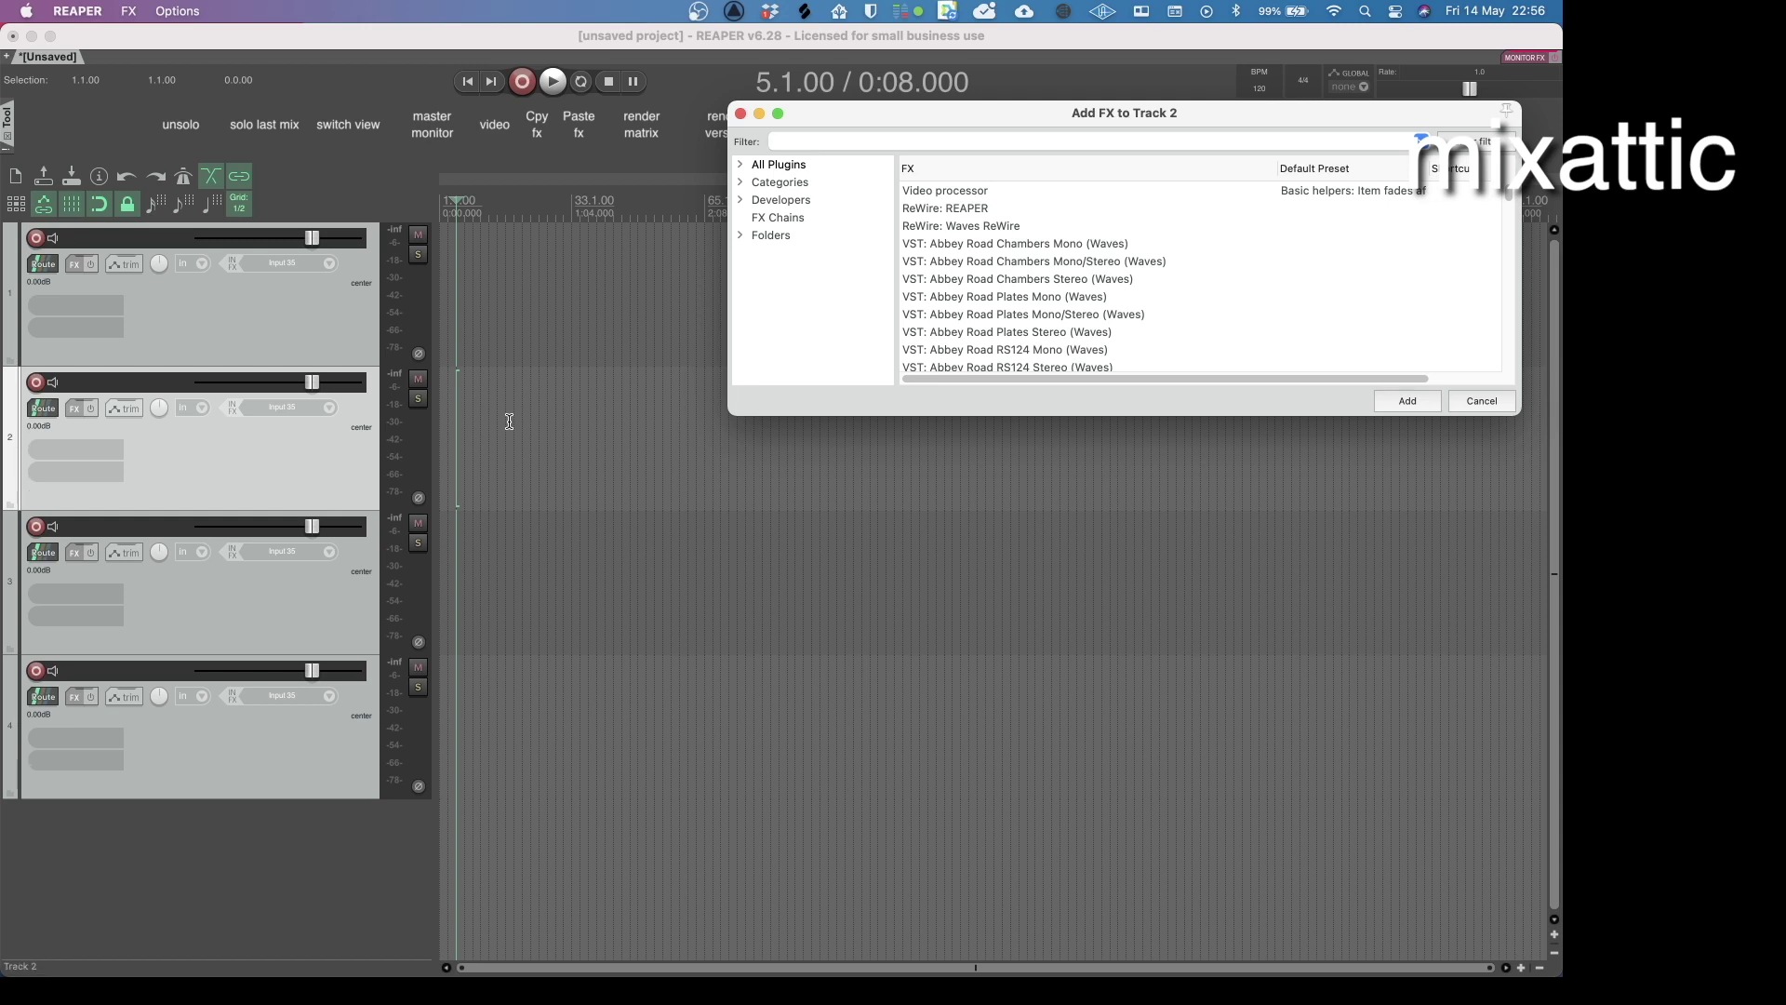
scroll(968, 191, down, 5)
click(972, 191)
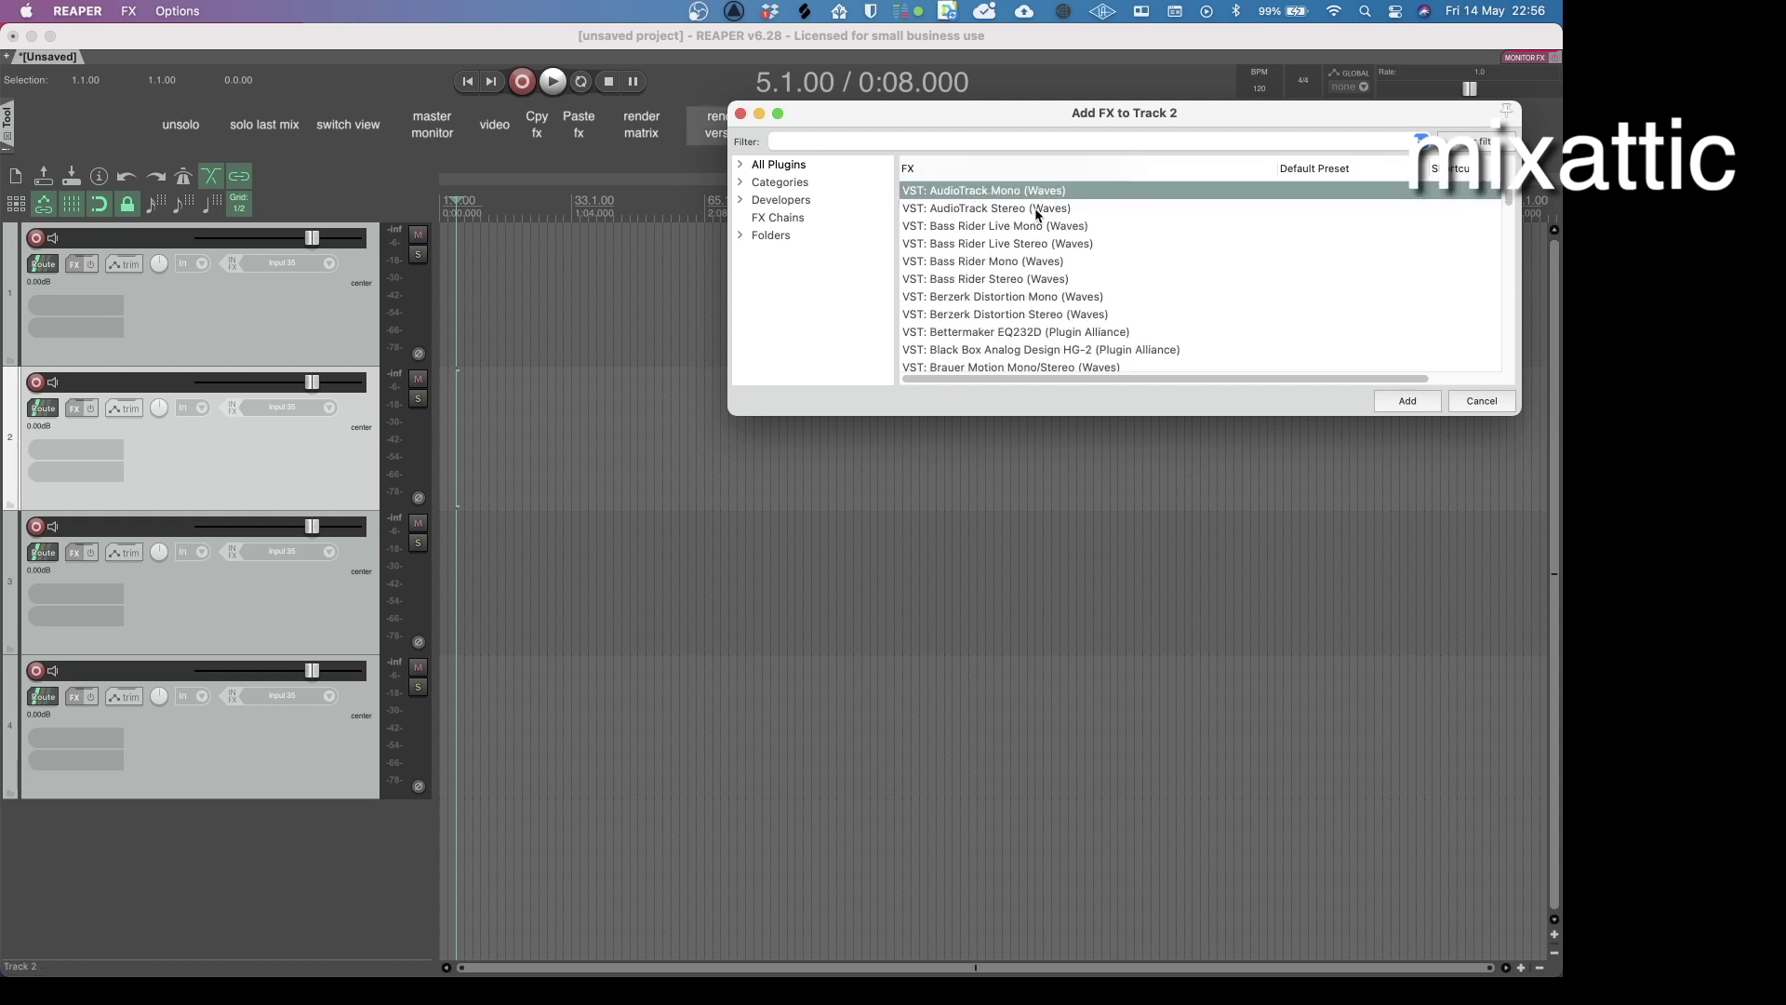
right_click(1007, 196)
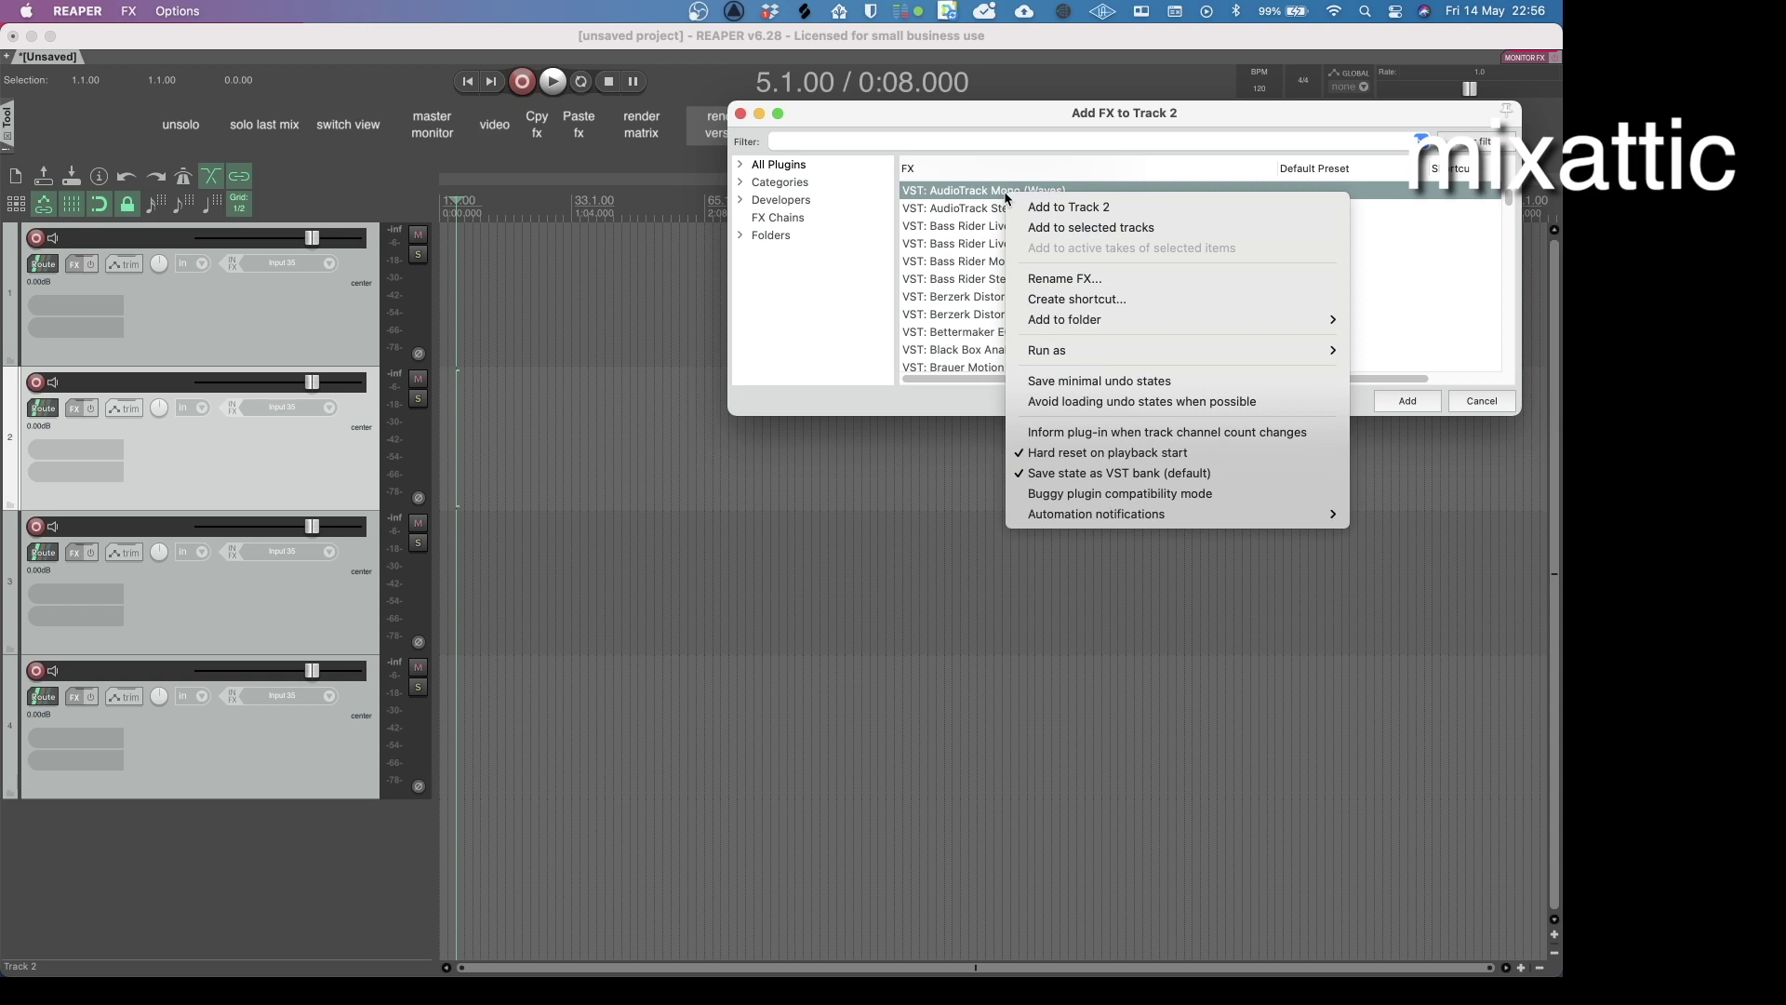
click(1137, 300)
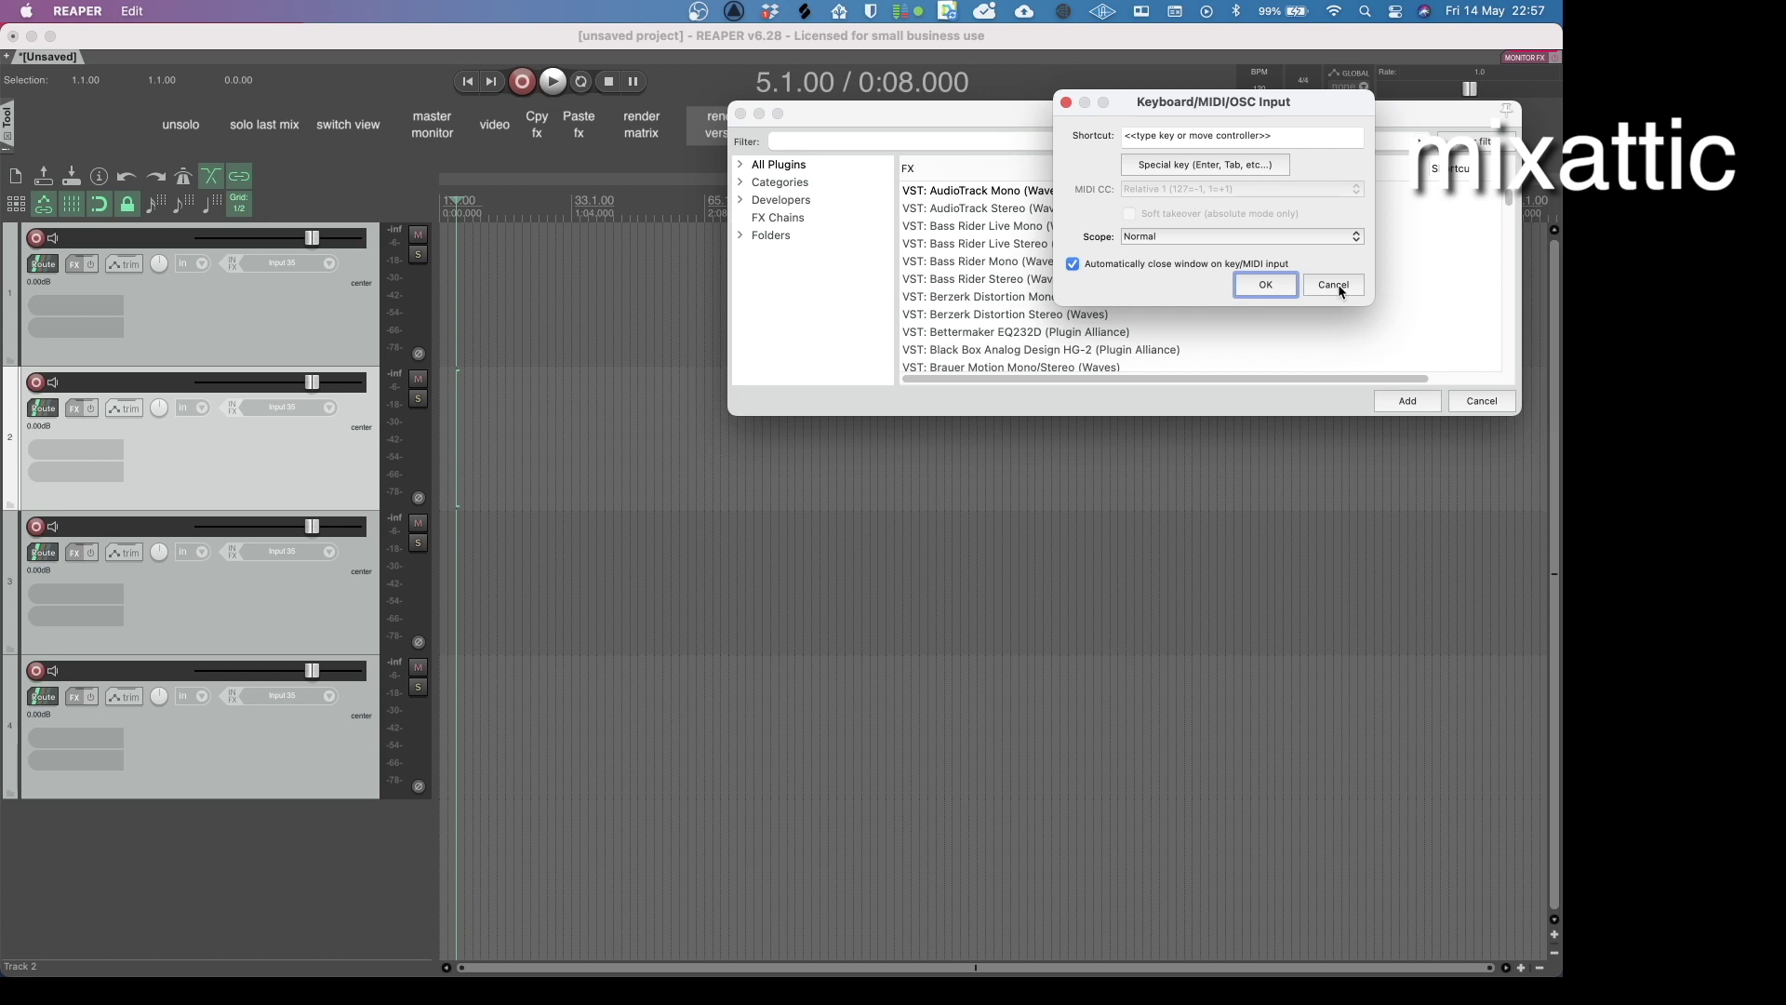
click(1336, 286)
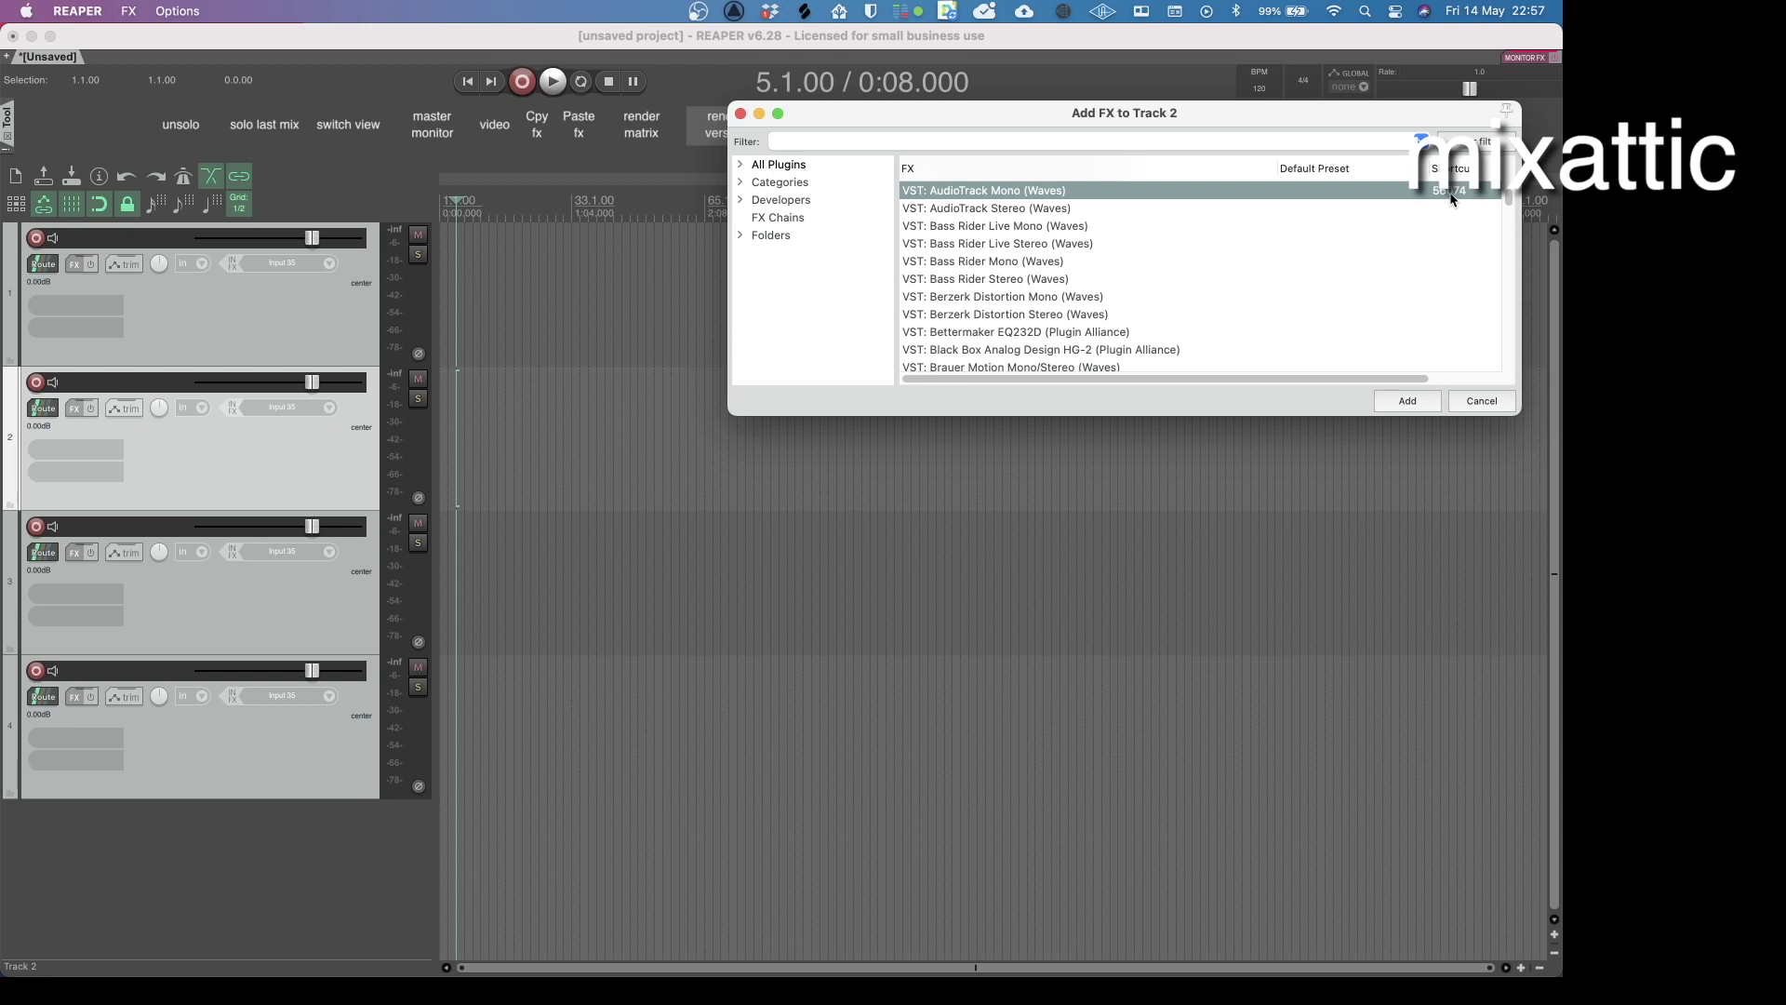
click(1482, 401)
Step: Filter the action list by "audio" and copy the command ID of "Insert FX: VST: AudioTrack Mono (Waves)"
key(question)
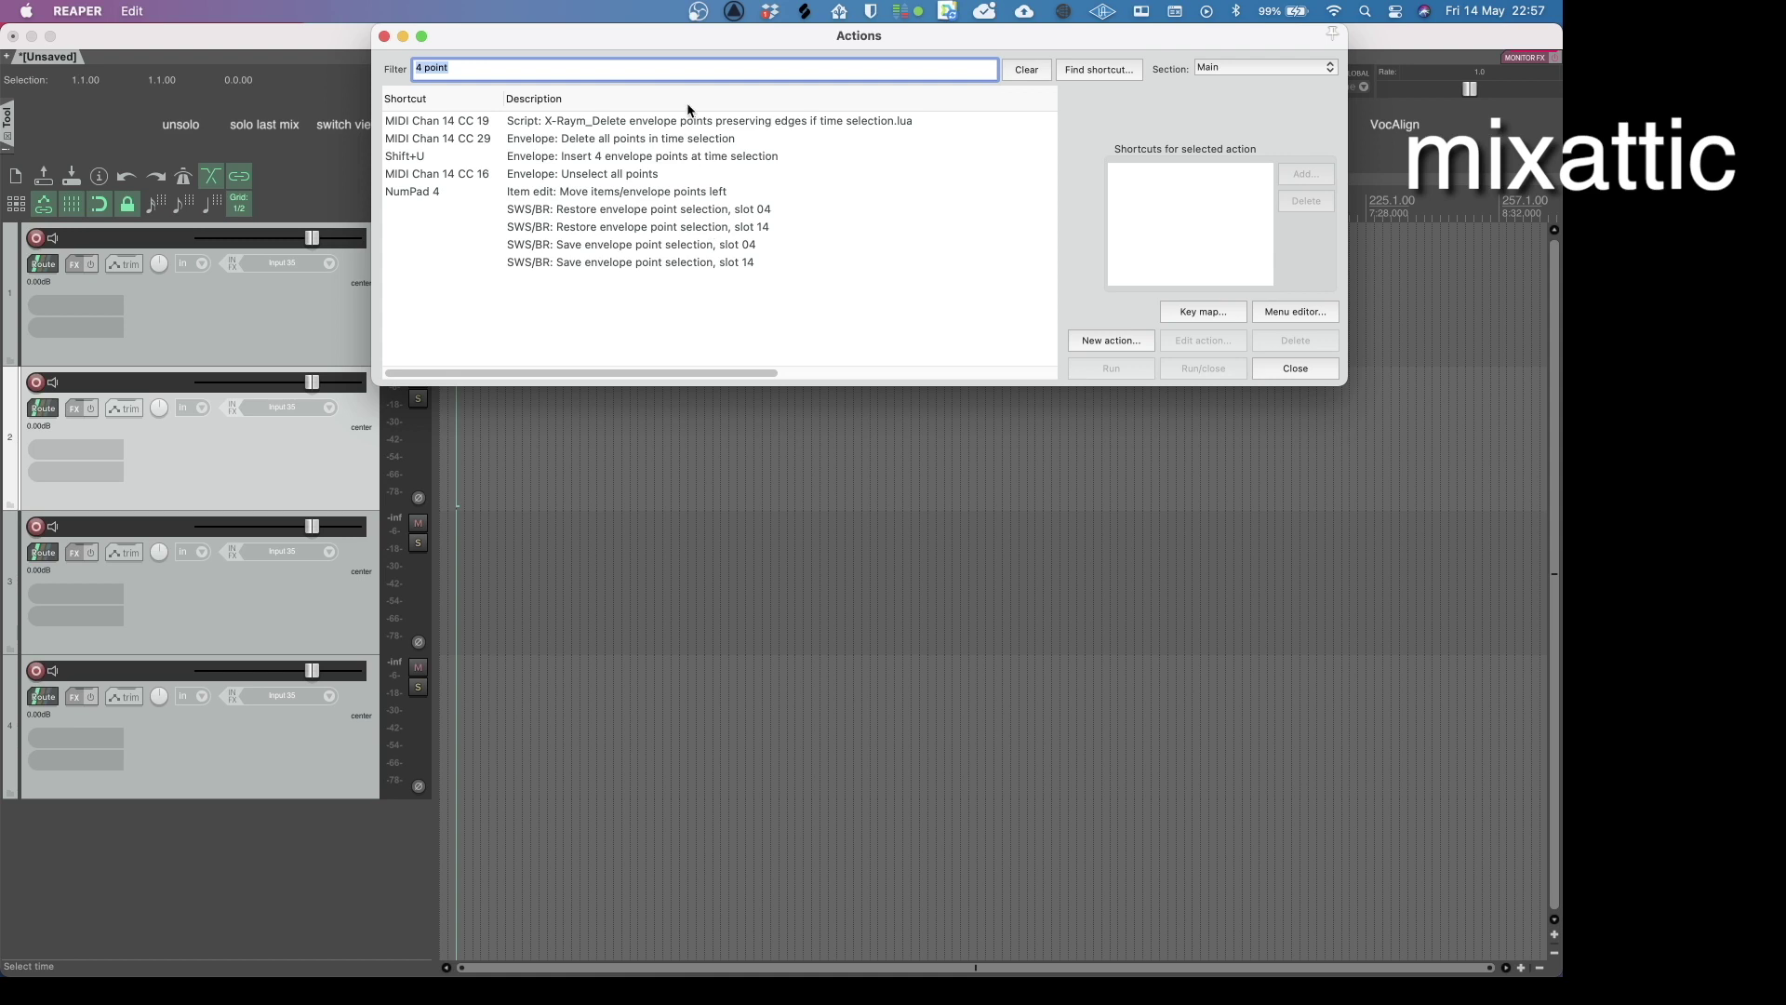
drag(657, 36, 732, 269)
text(audio)
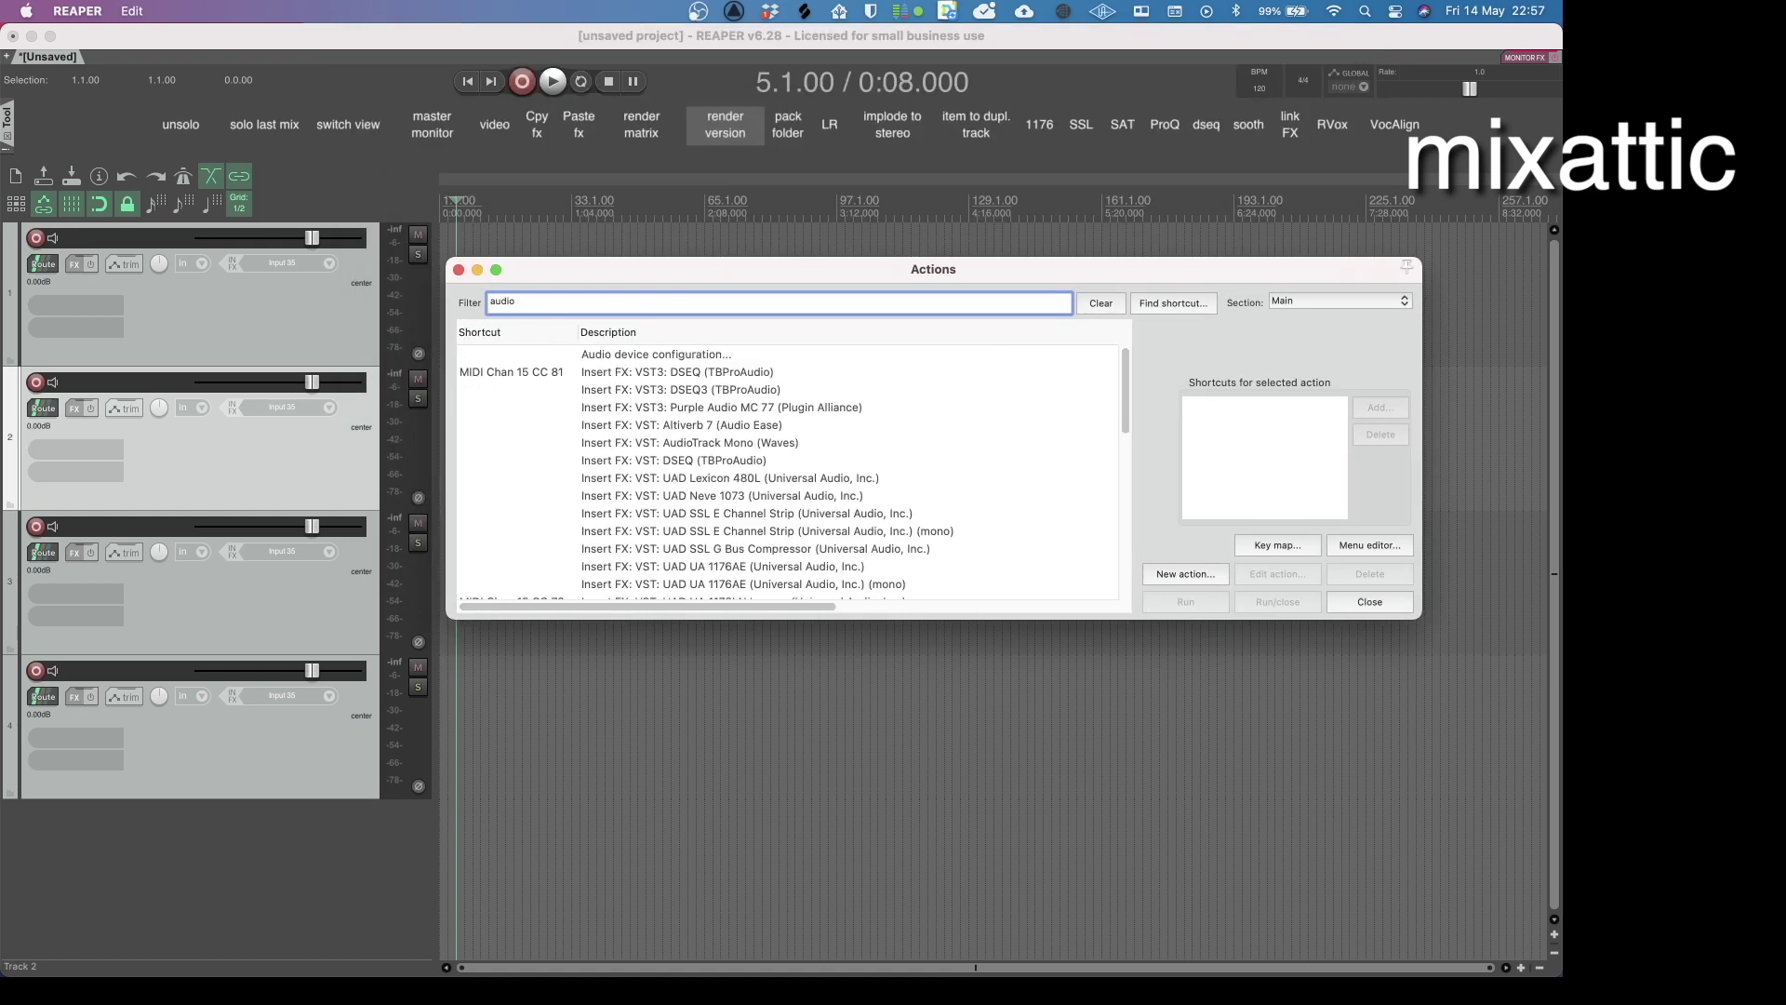
click(740, 444)
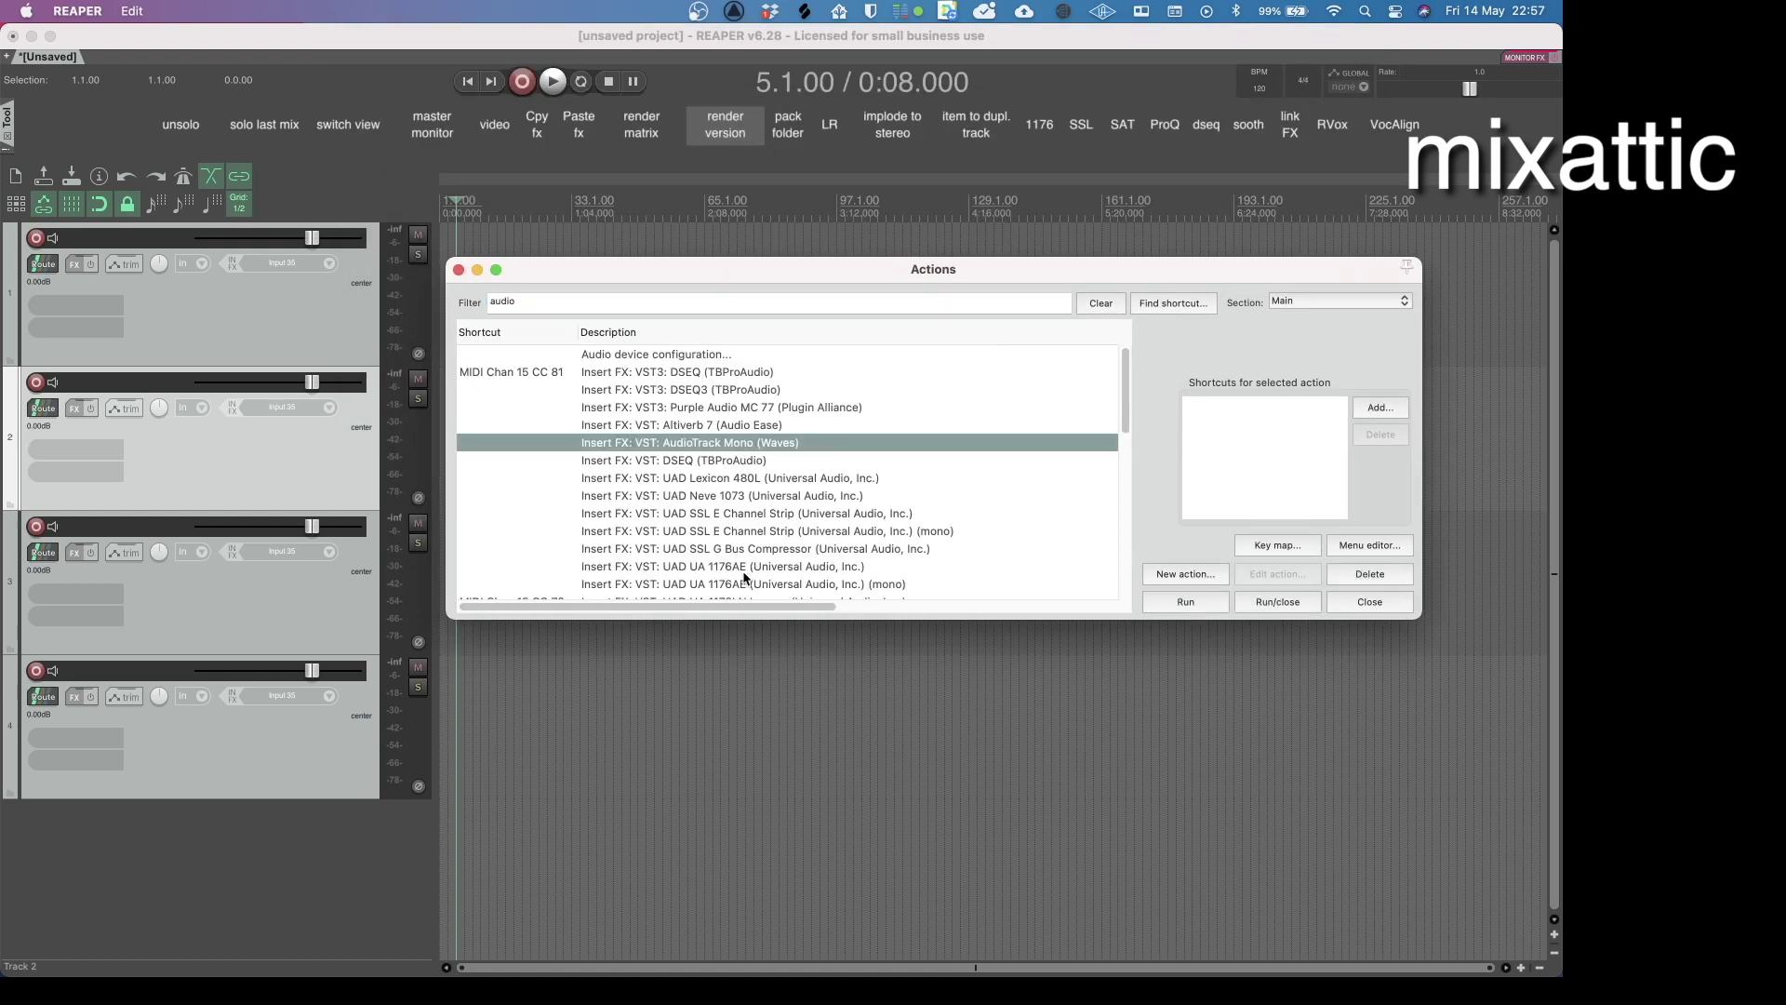
scroll(900, 449, right, 5)
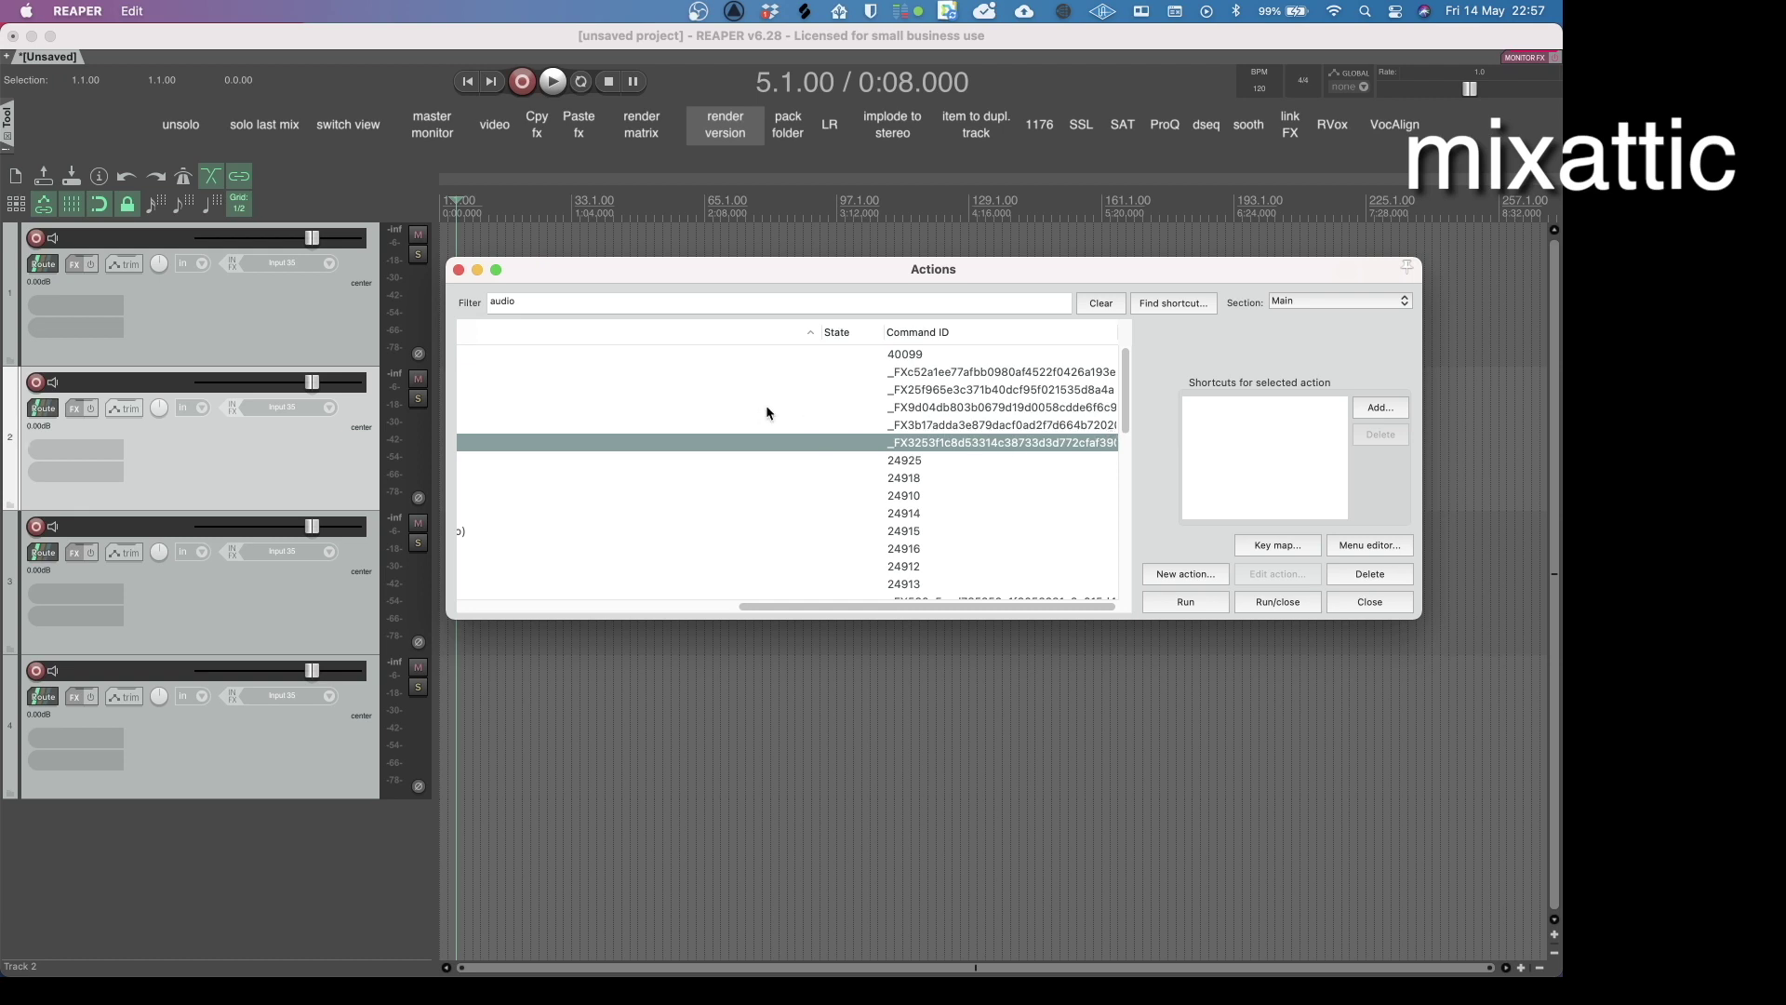
right_click(944, 448)
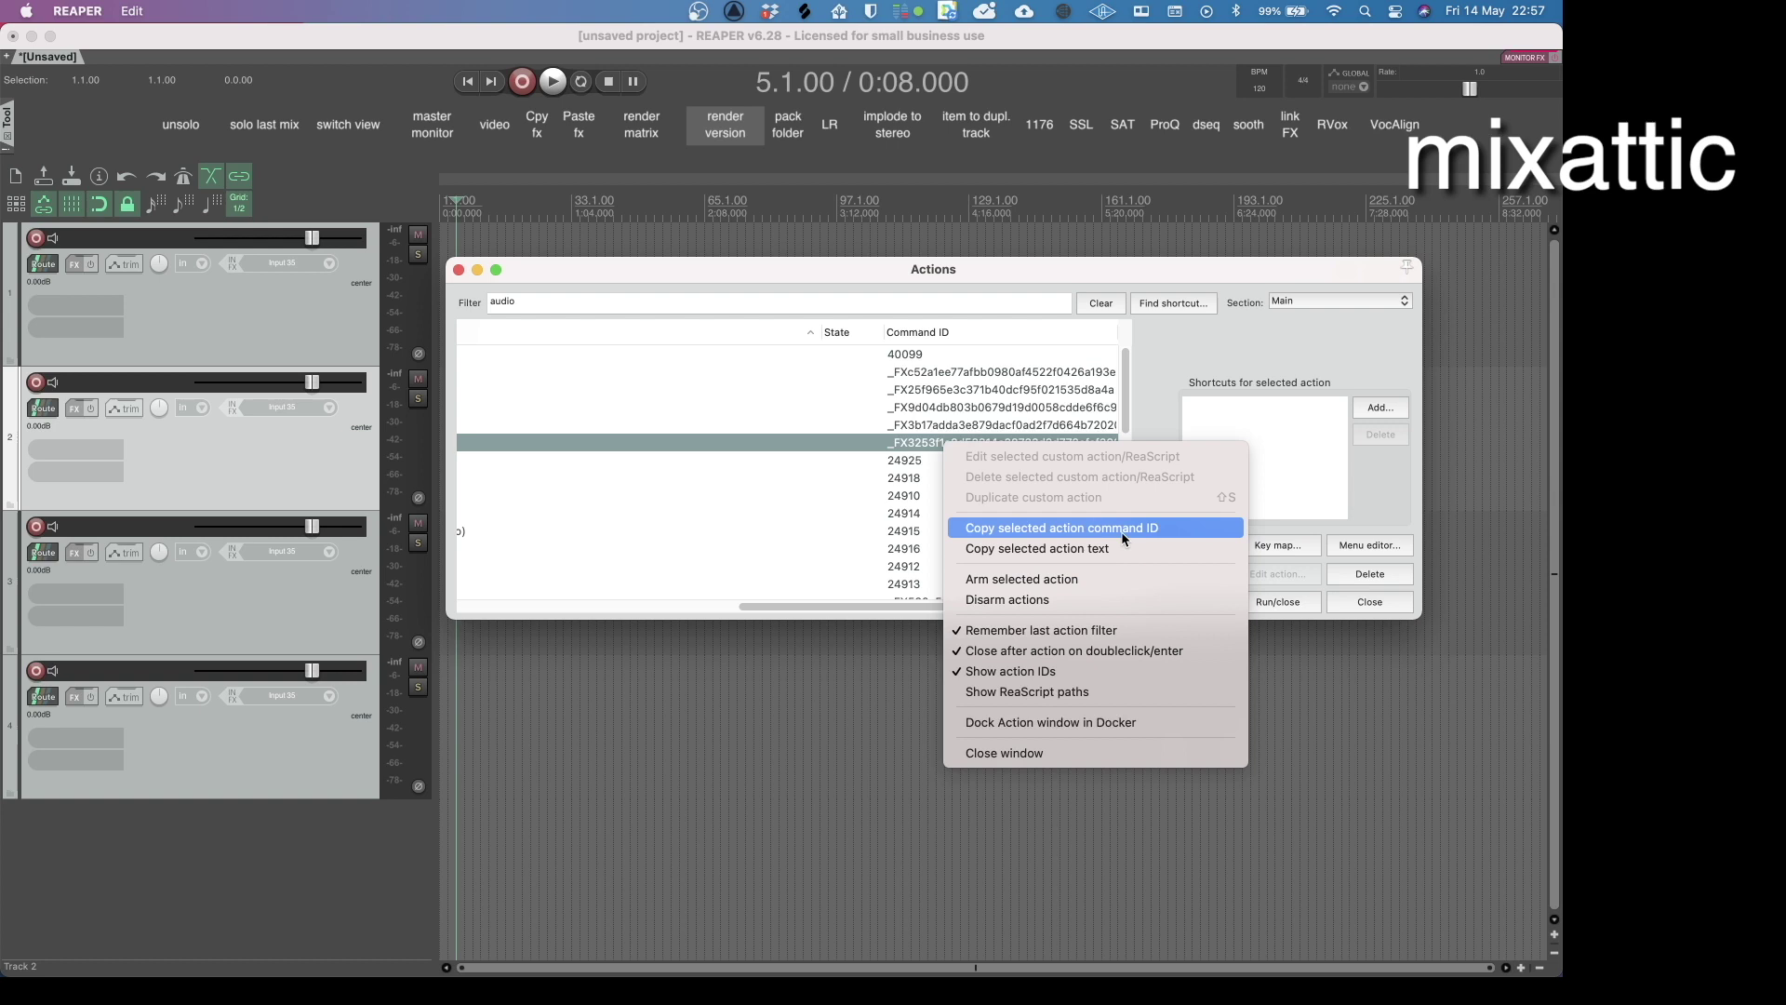
click(1120, 532)
Step: Switch to Bitfocus Companion in Chrome and set the empty button 1.8 on page 1 as a regular button
key(super+Tab)
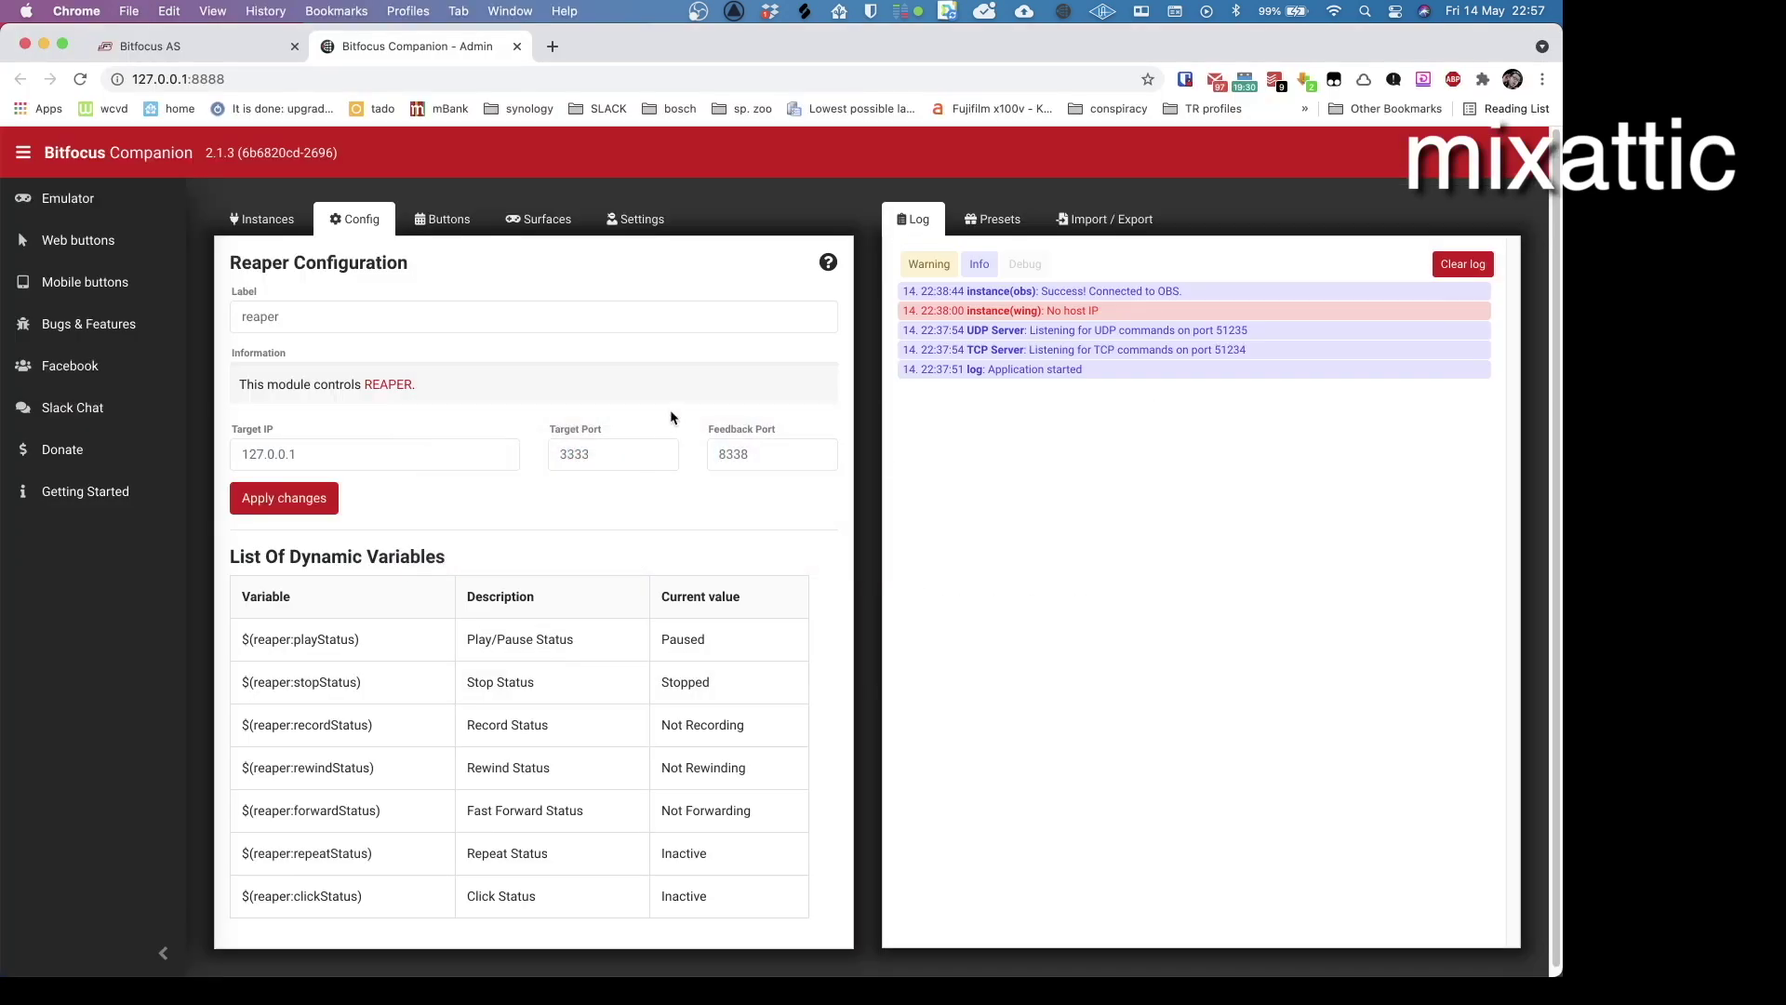
click(468, 225)
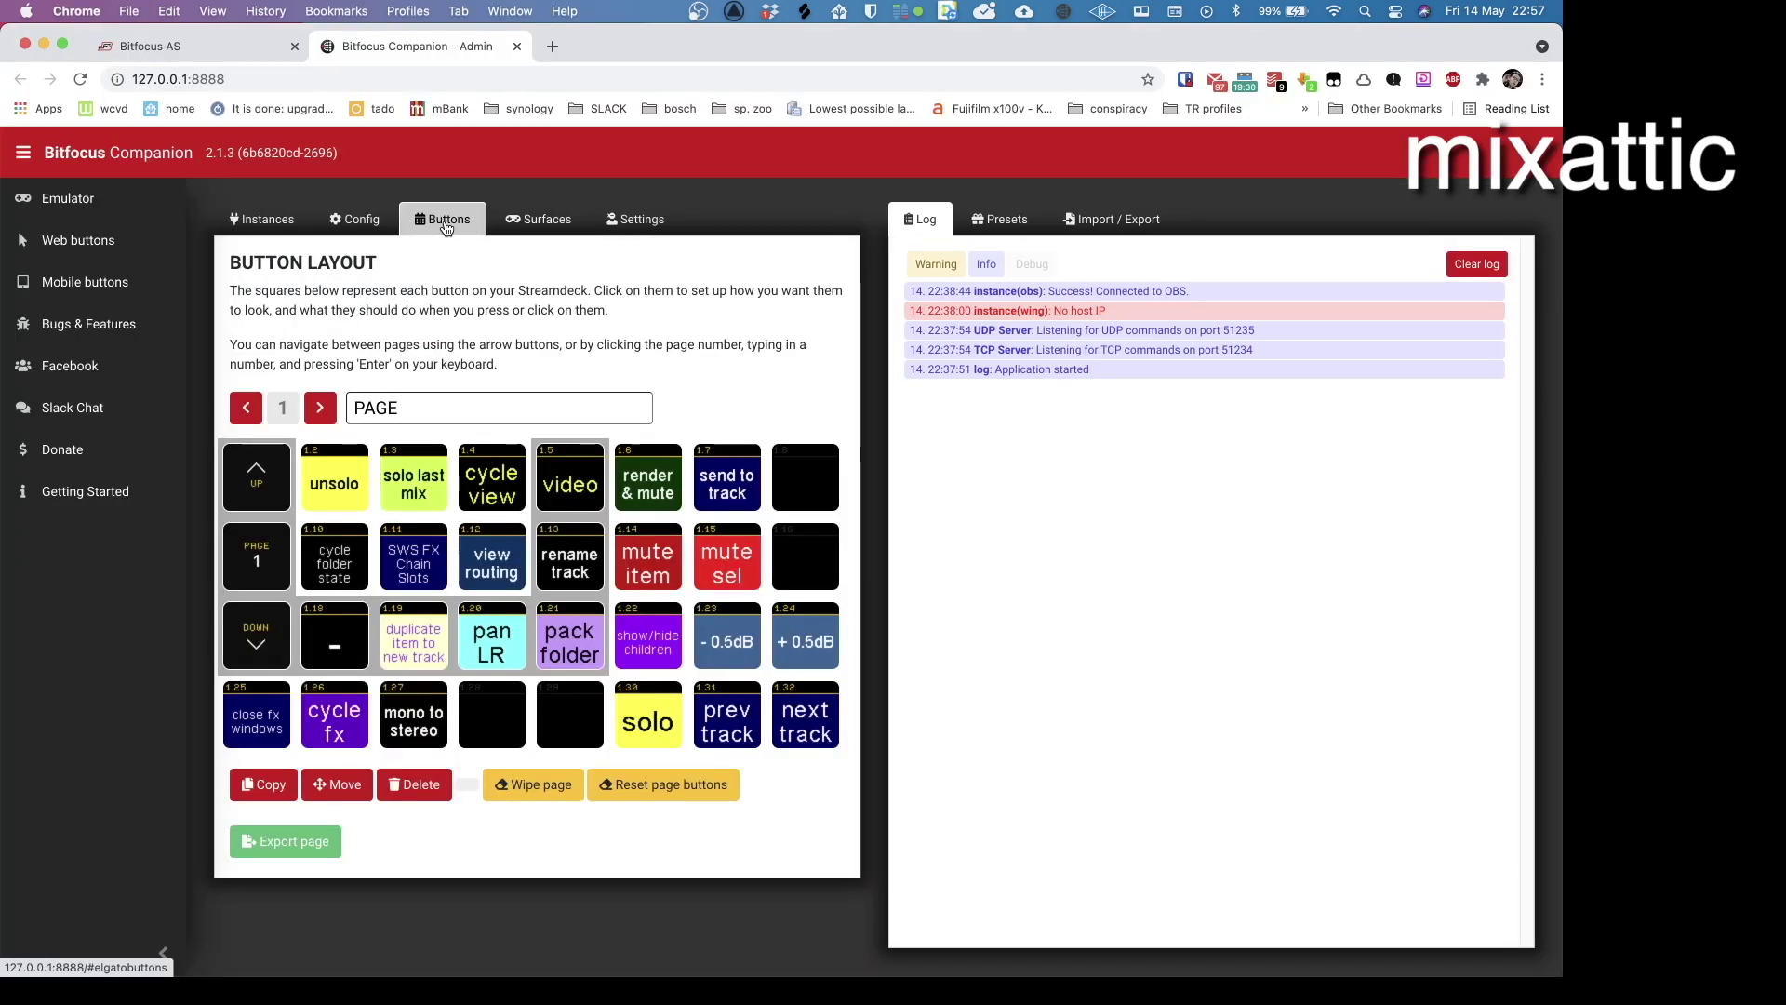
click(809, 456)
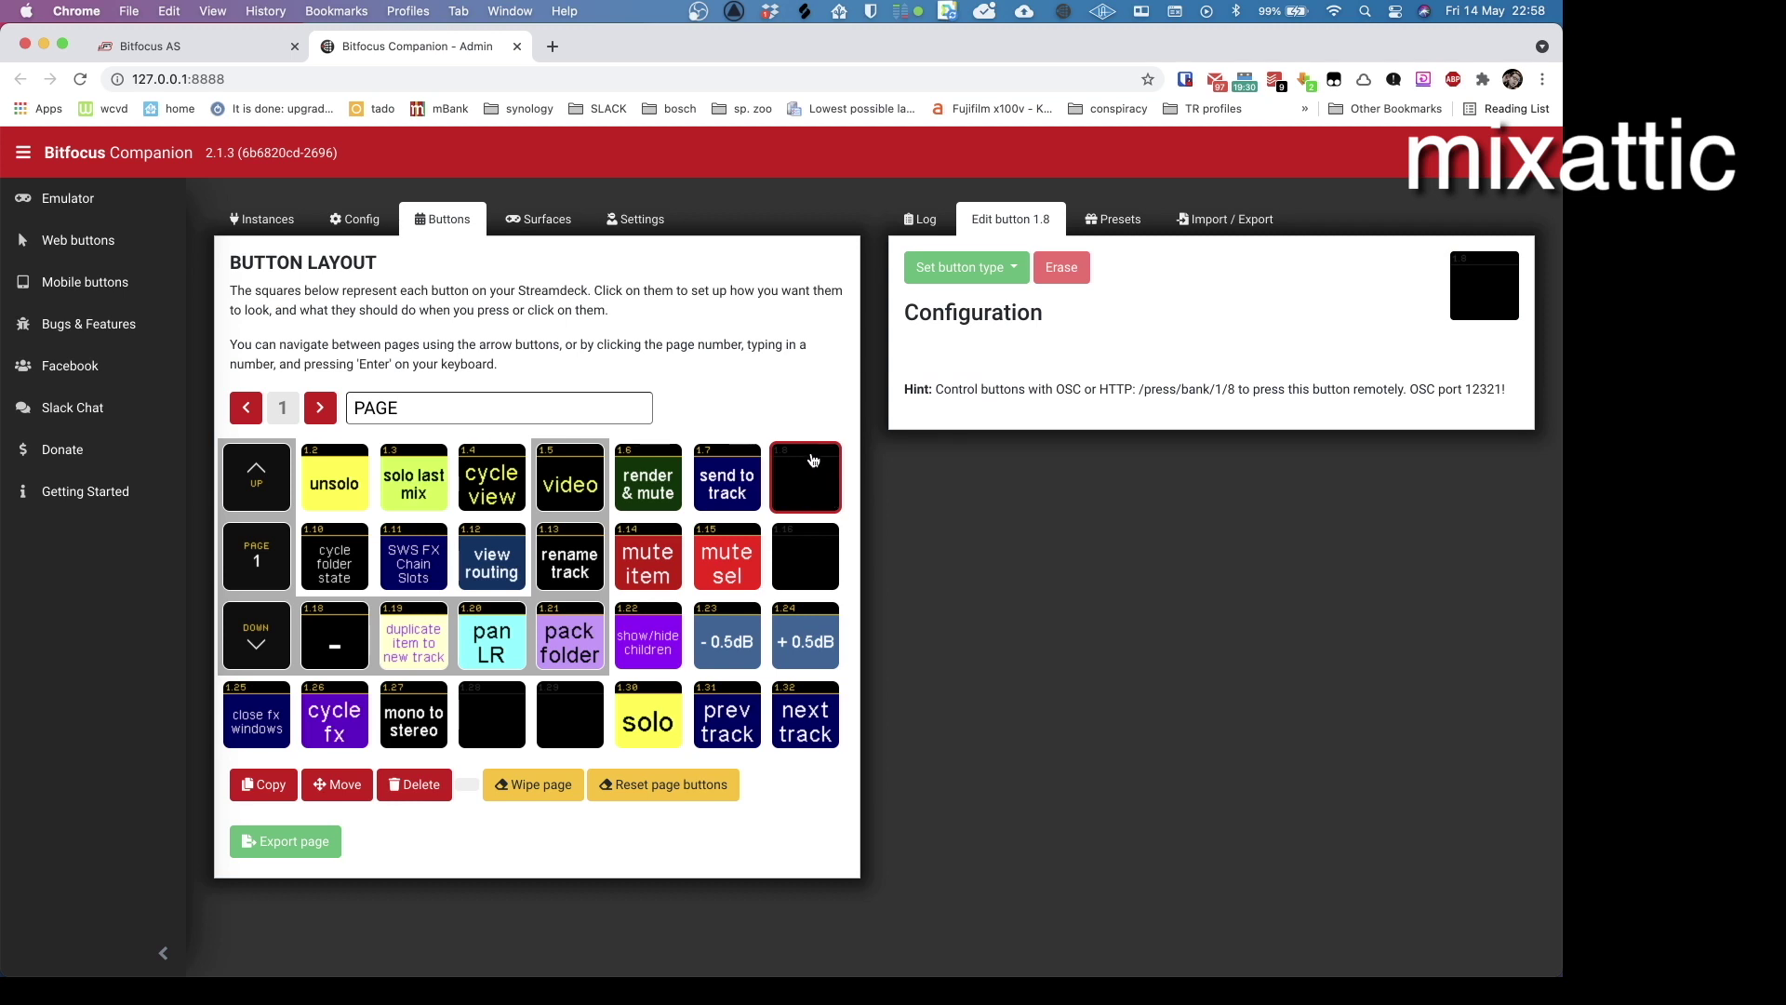
click(1002, 272)
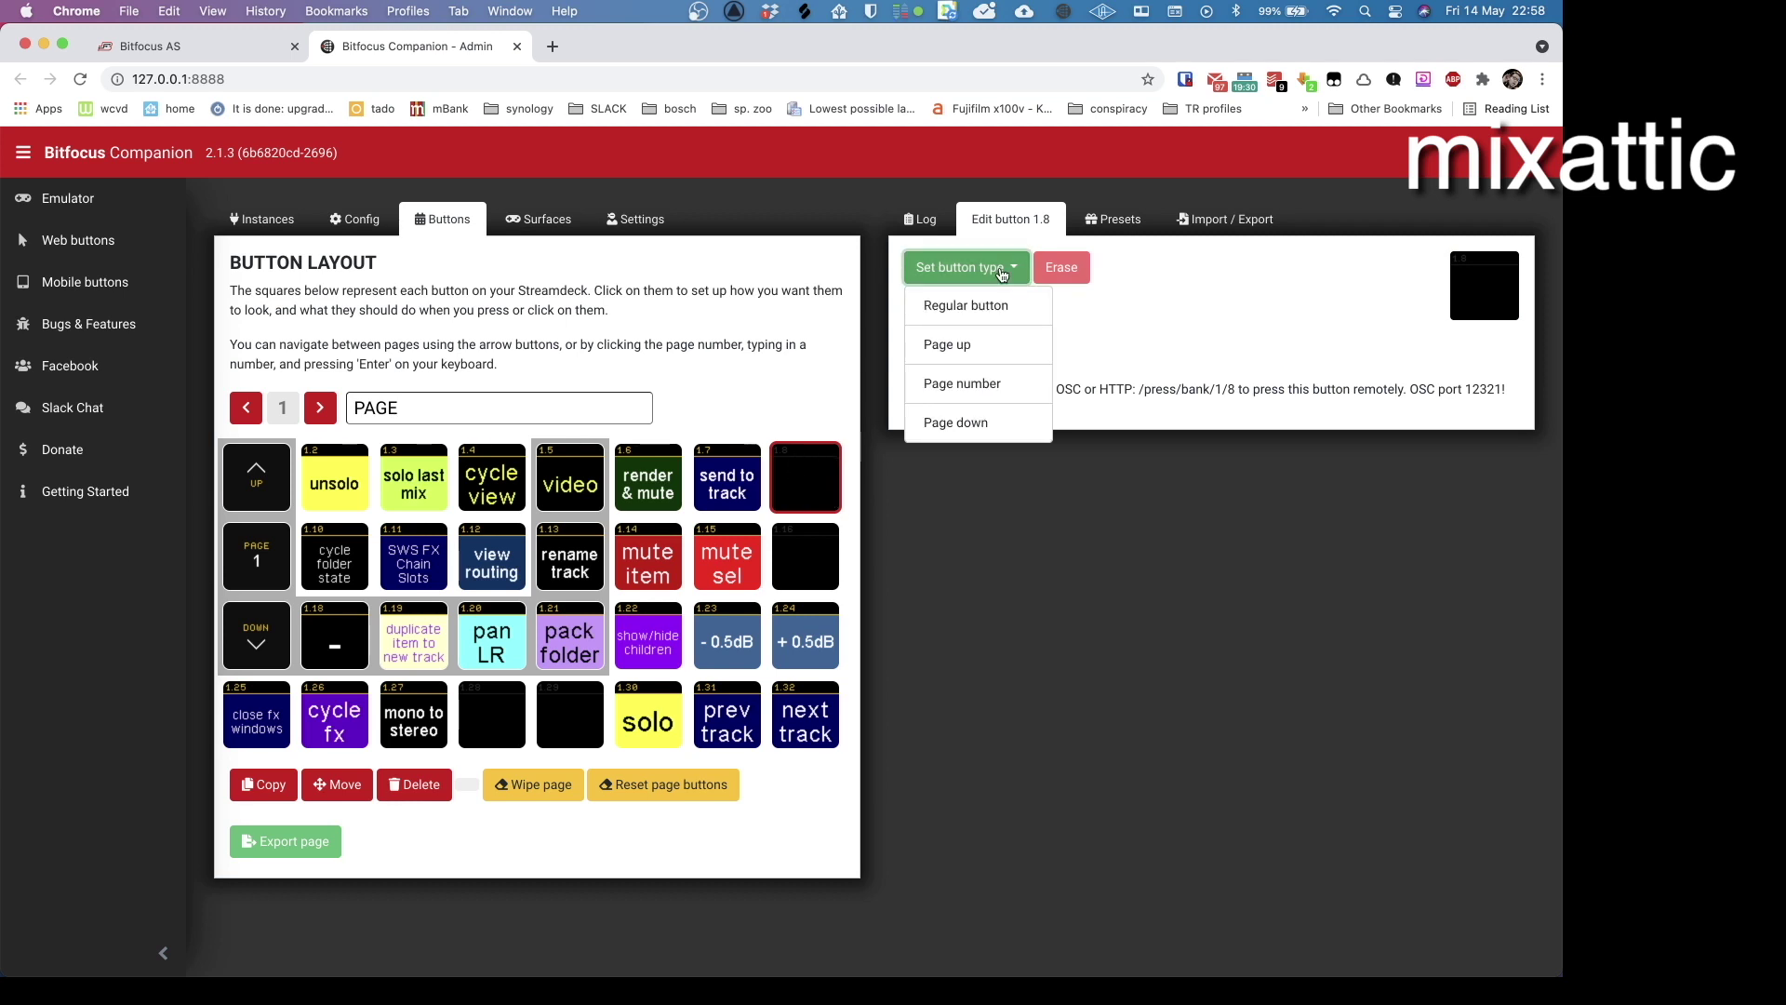
click(965, 304)
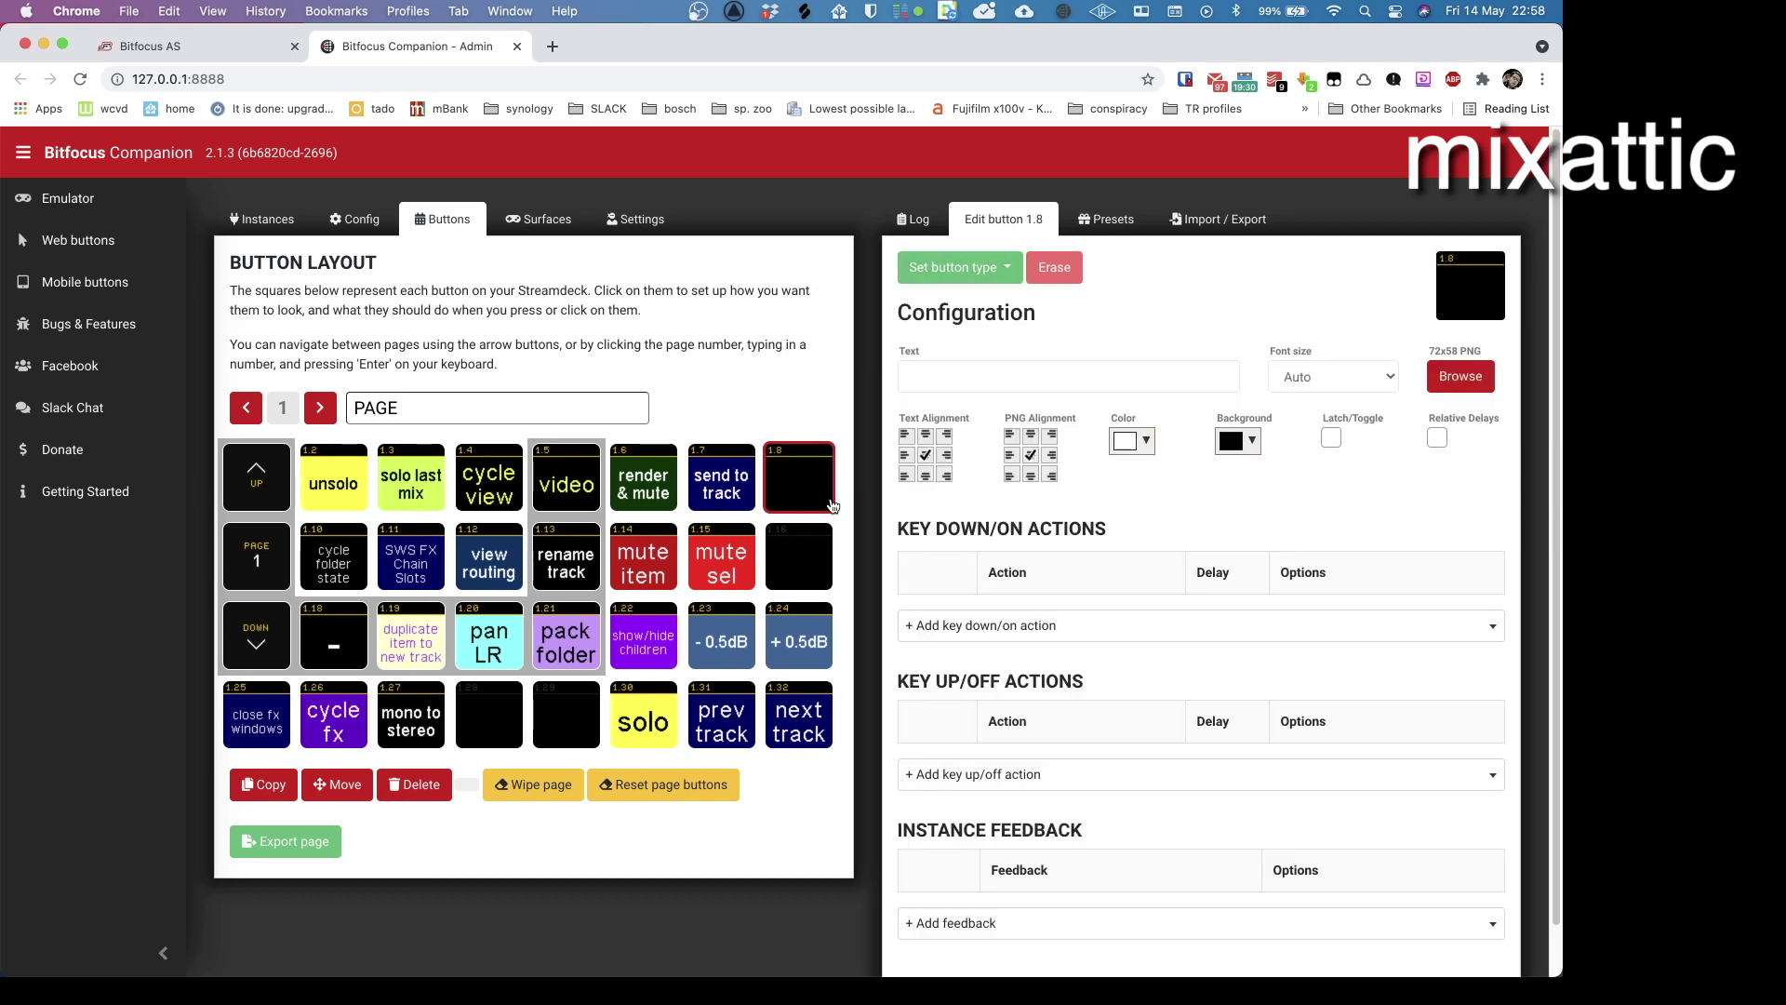
Step: Add the "reaper: Custom Action" key down/on action to button 1.8 and paste the copied command ID into it
click(1008, 625)
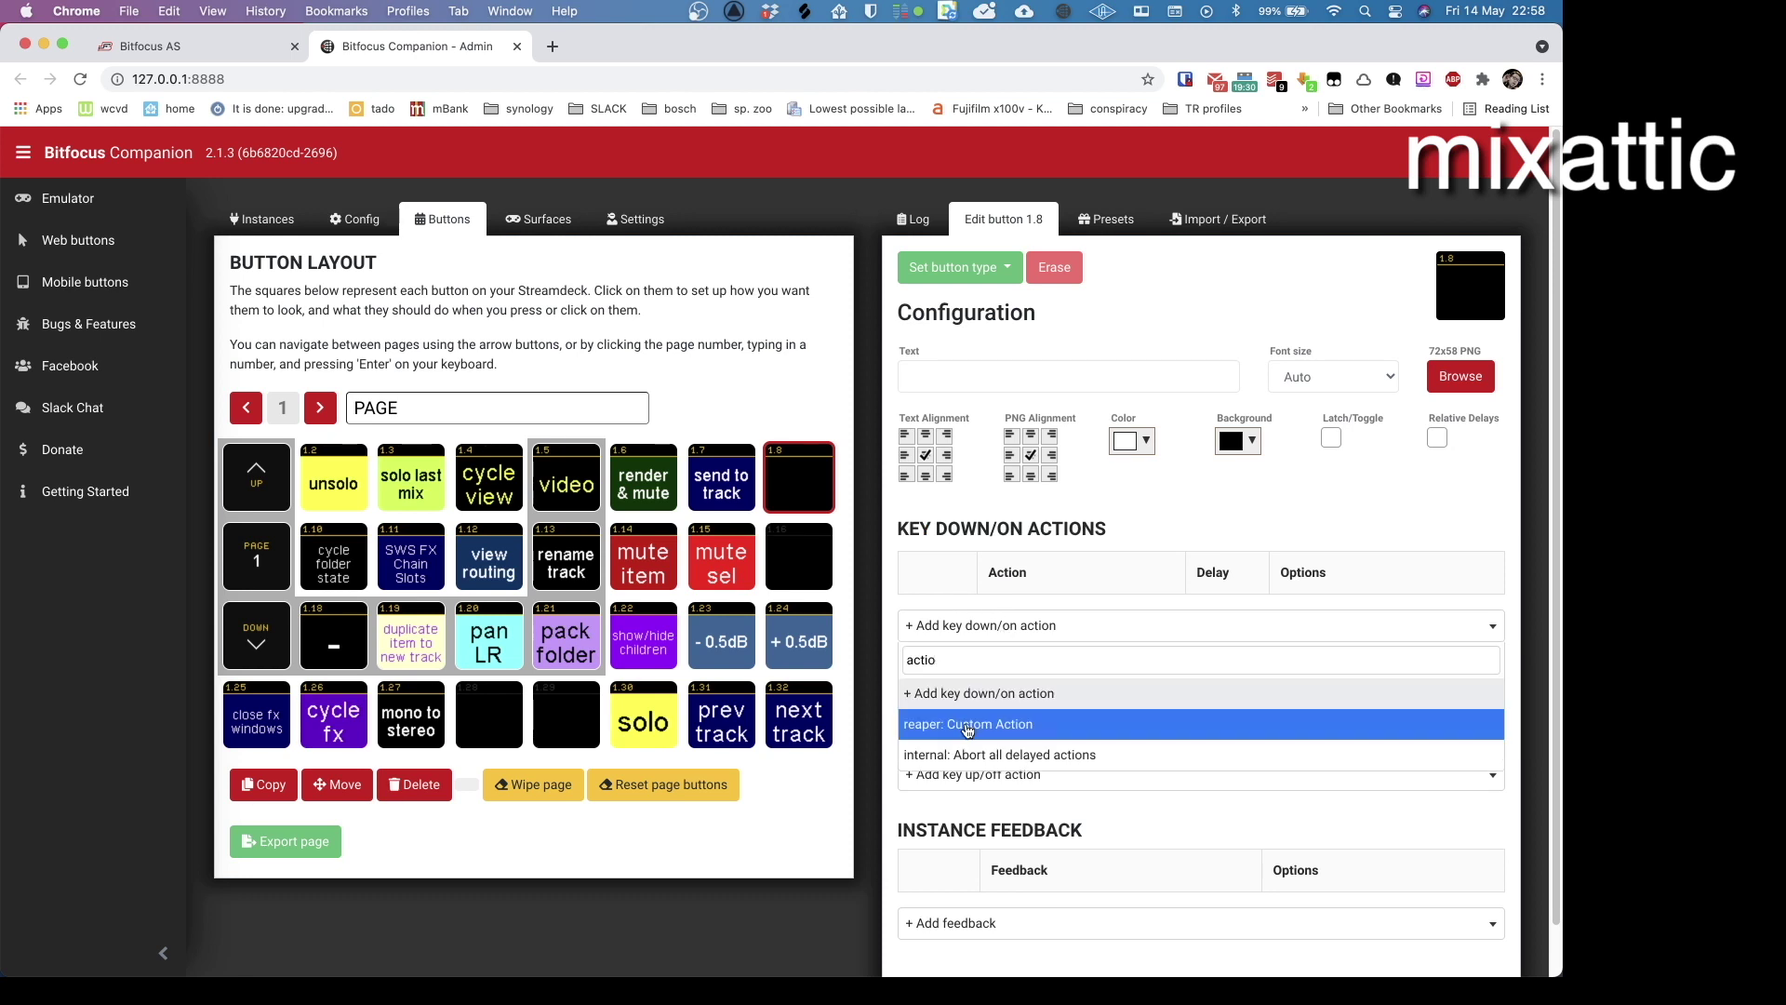
click(964, 722)
double_click(1370, 626)
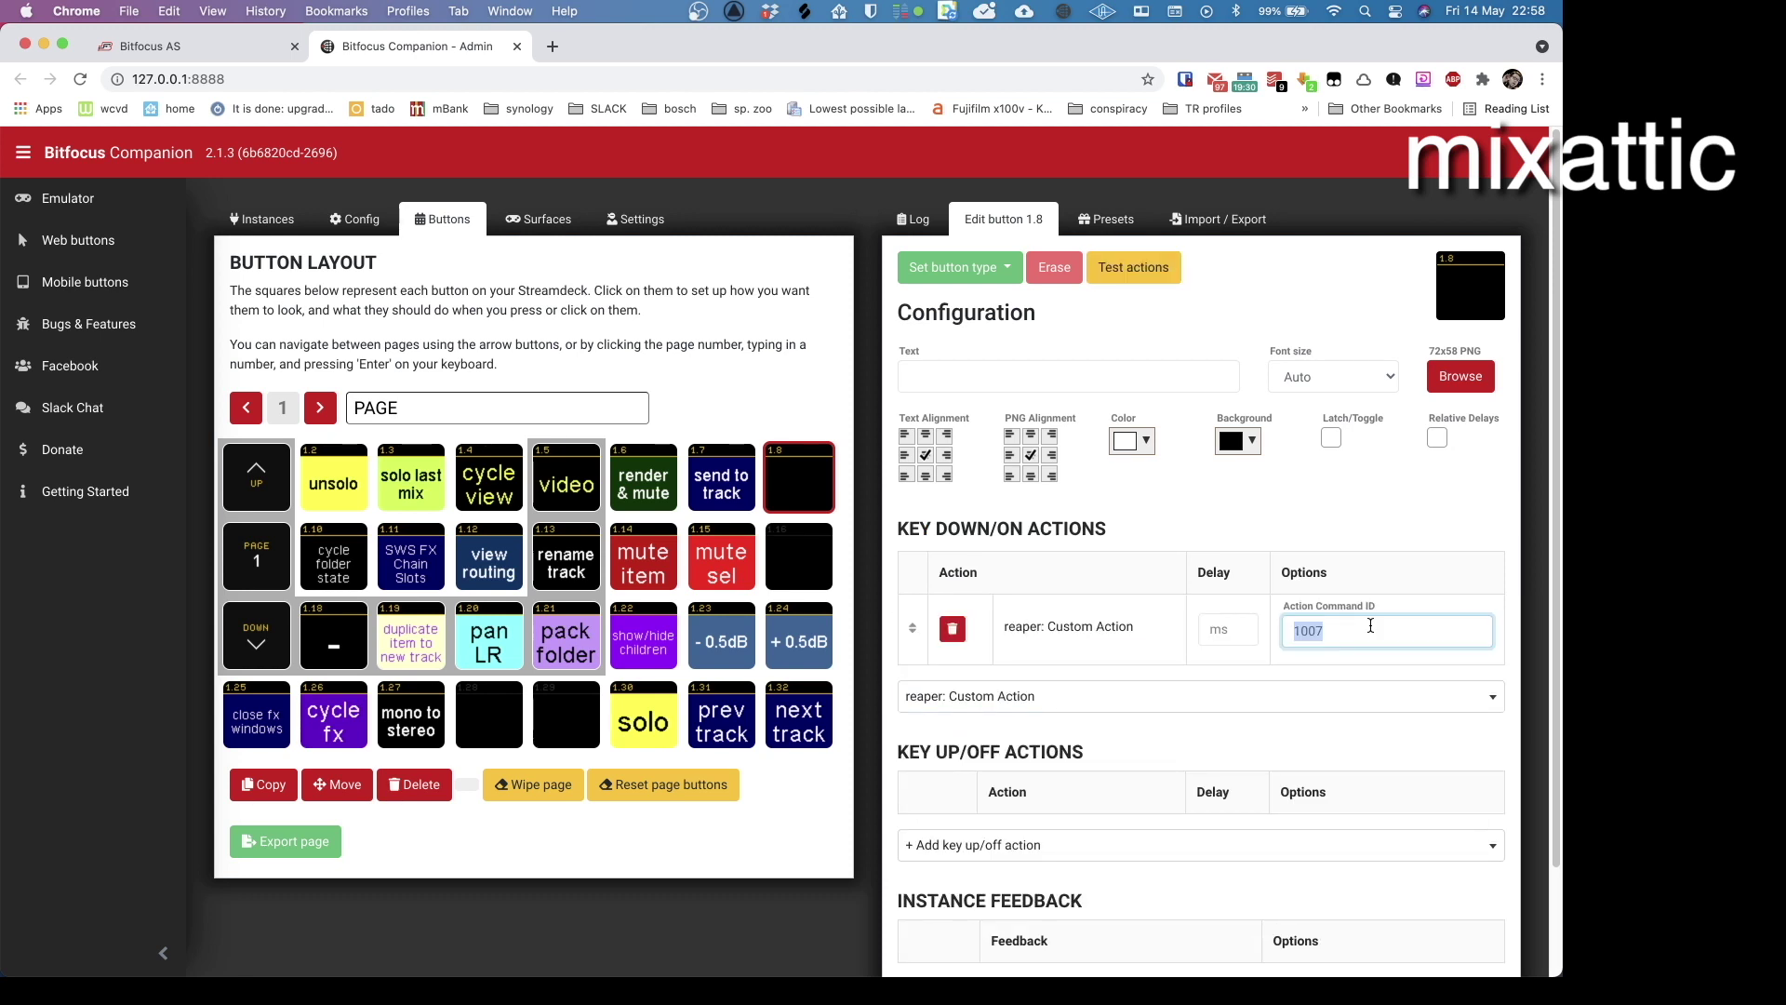
key(super+v)
Step: Label button 1.8 "Waves A-Track" and give it a blue background, rgb(51, 51, 204), and yellow text, rgb(255, 255, 0)
click(936, 378)
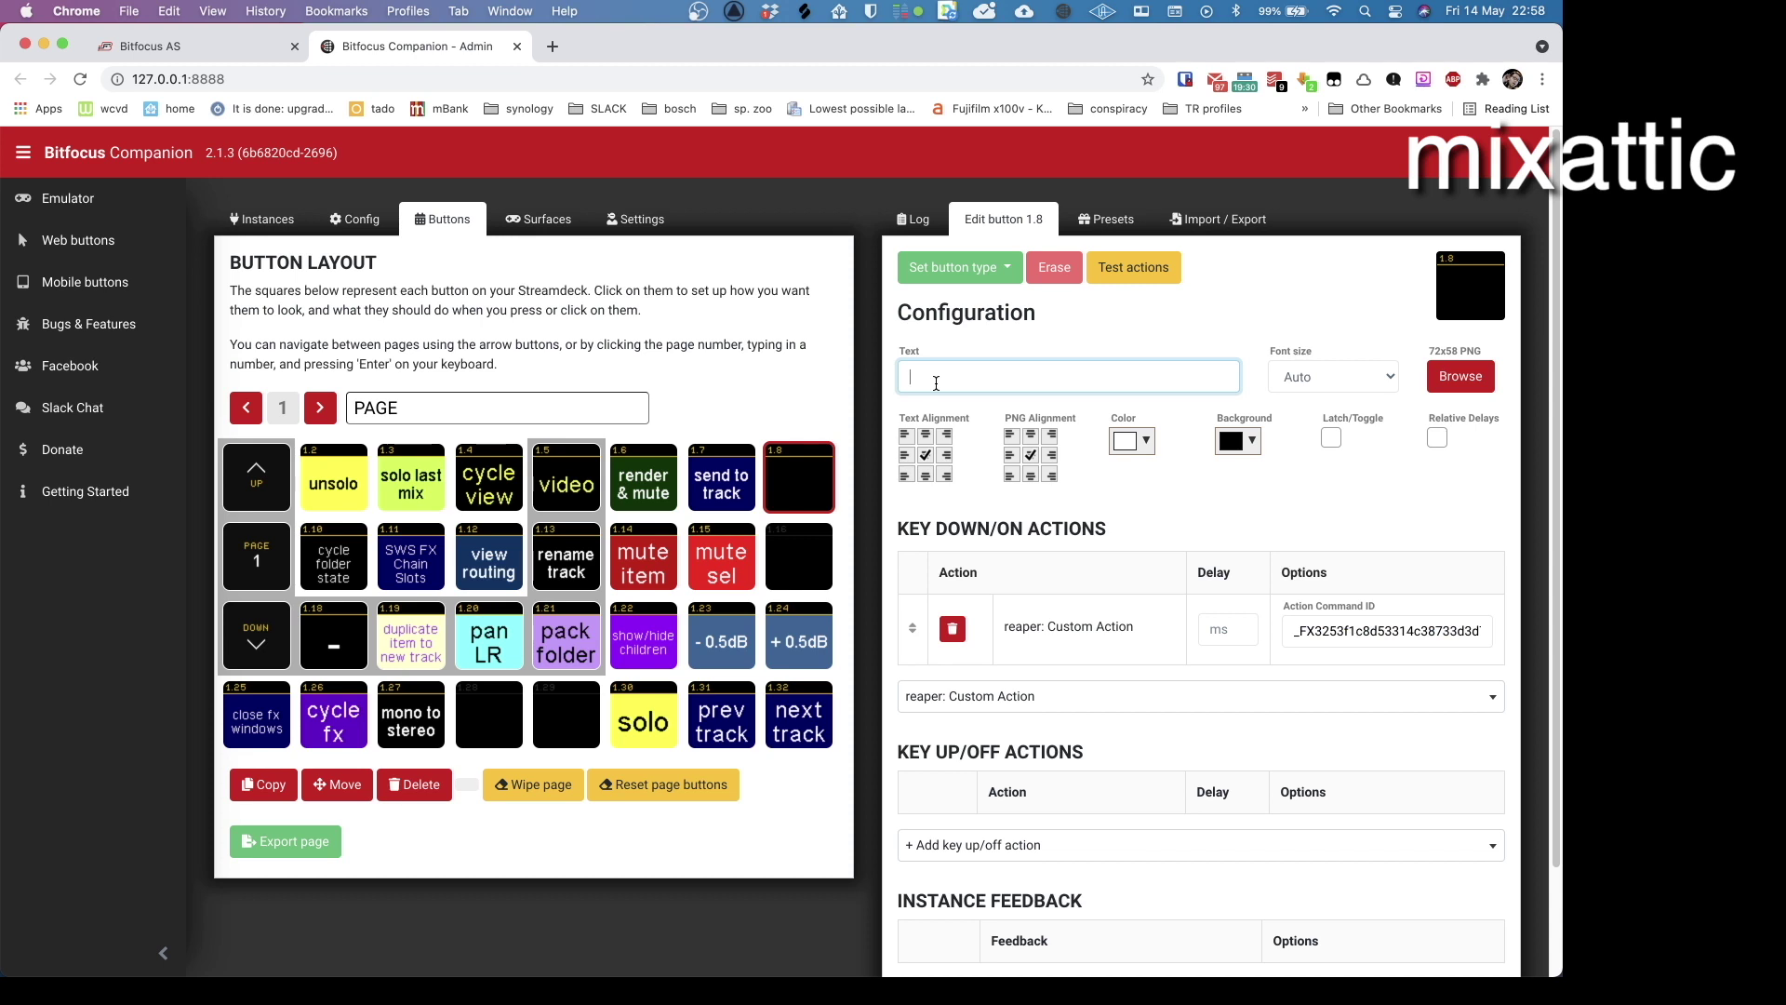
text(Waves A-Track)
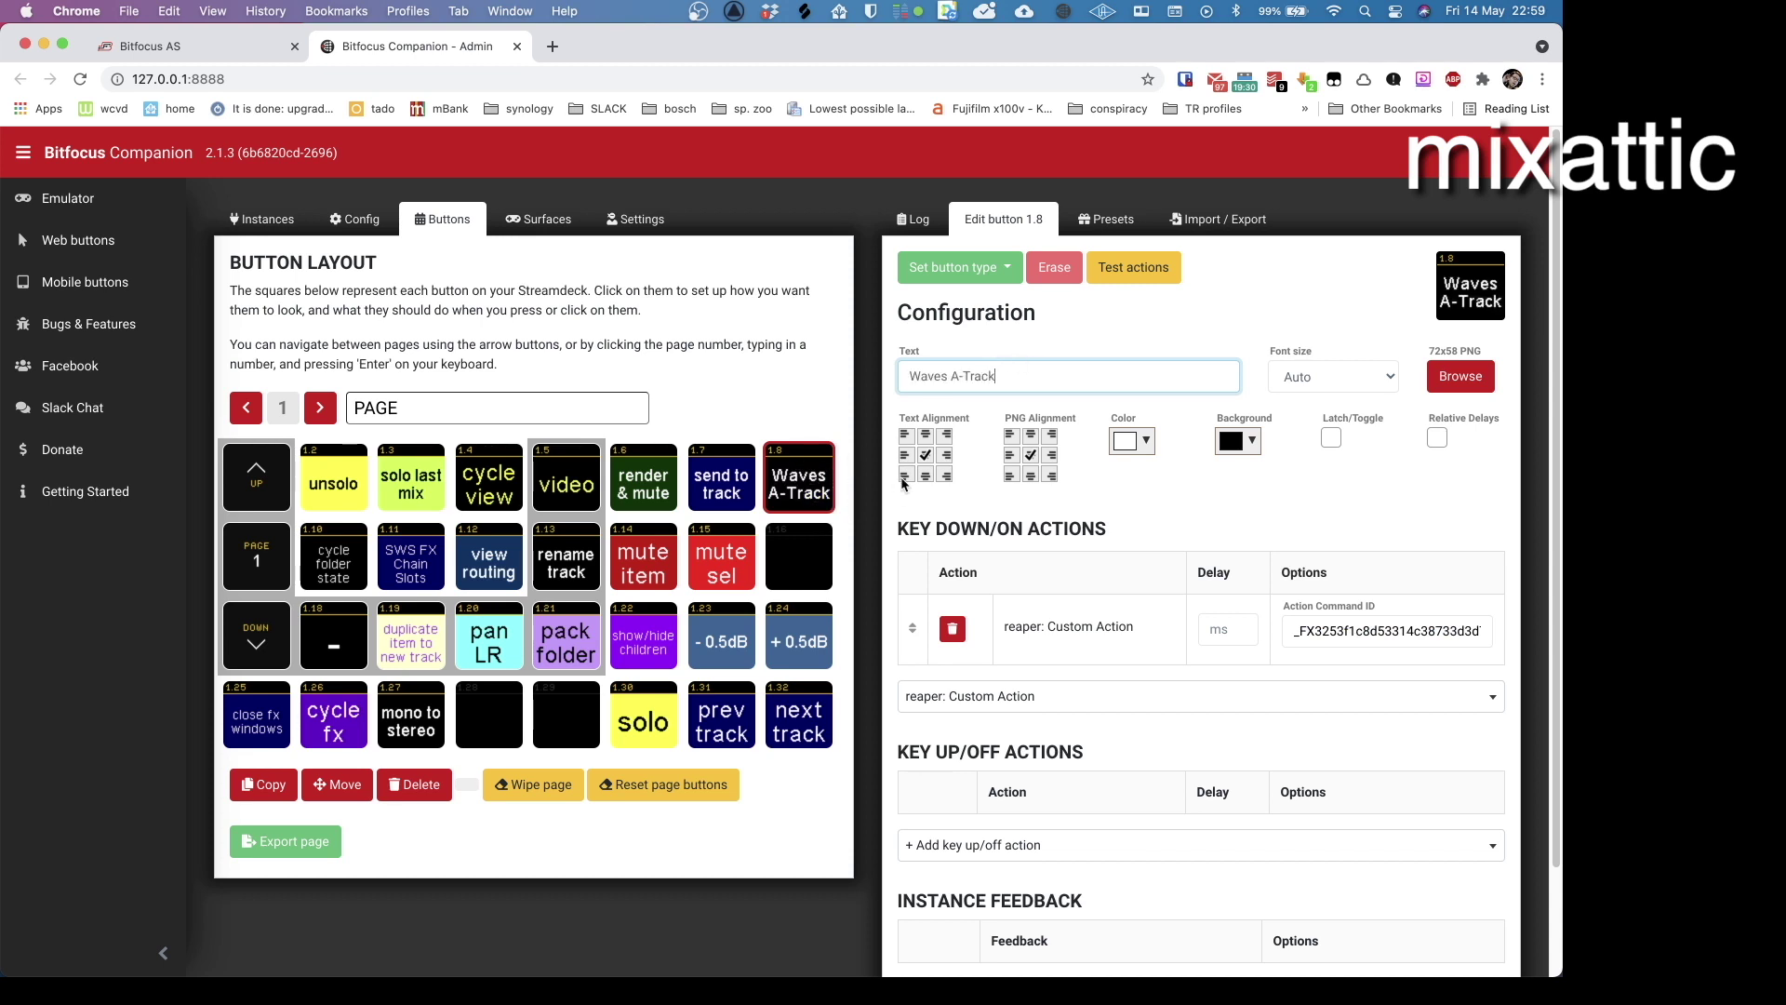
click(1239, 442)
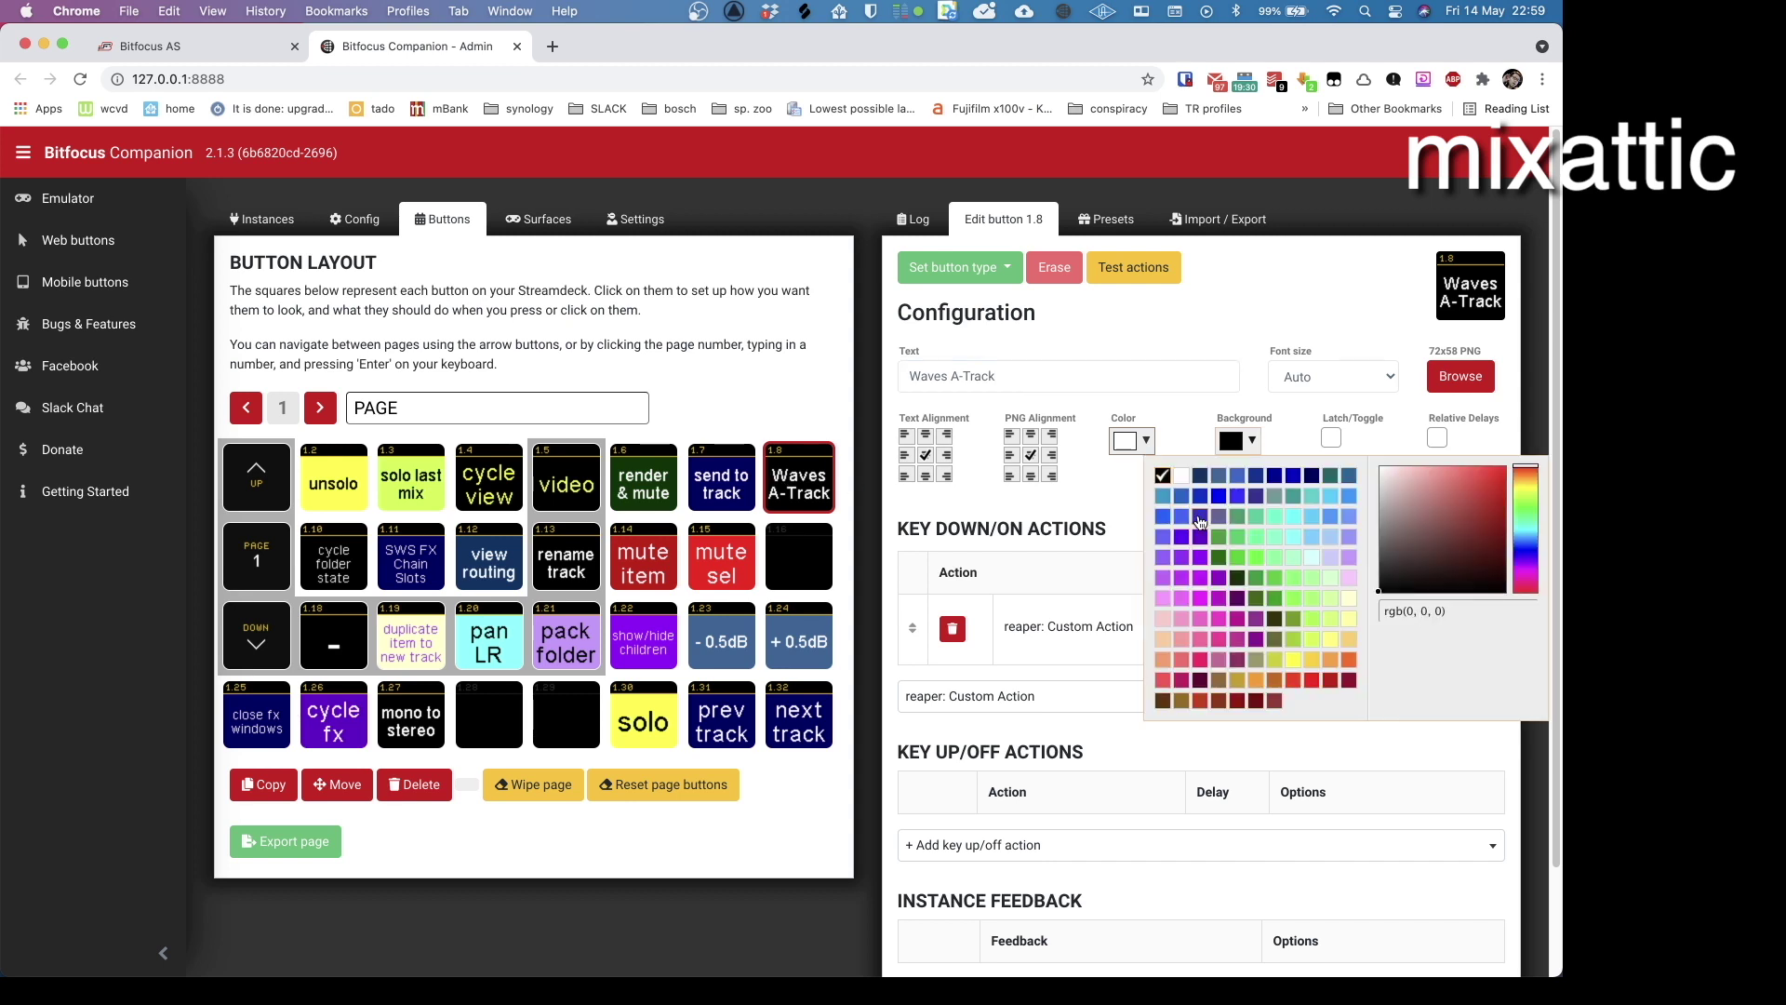
click(1201, 516)
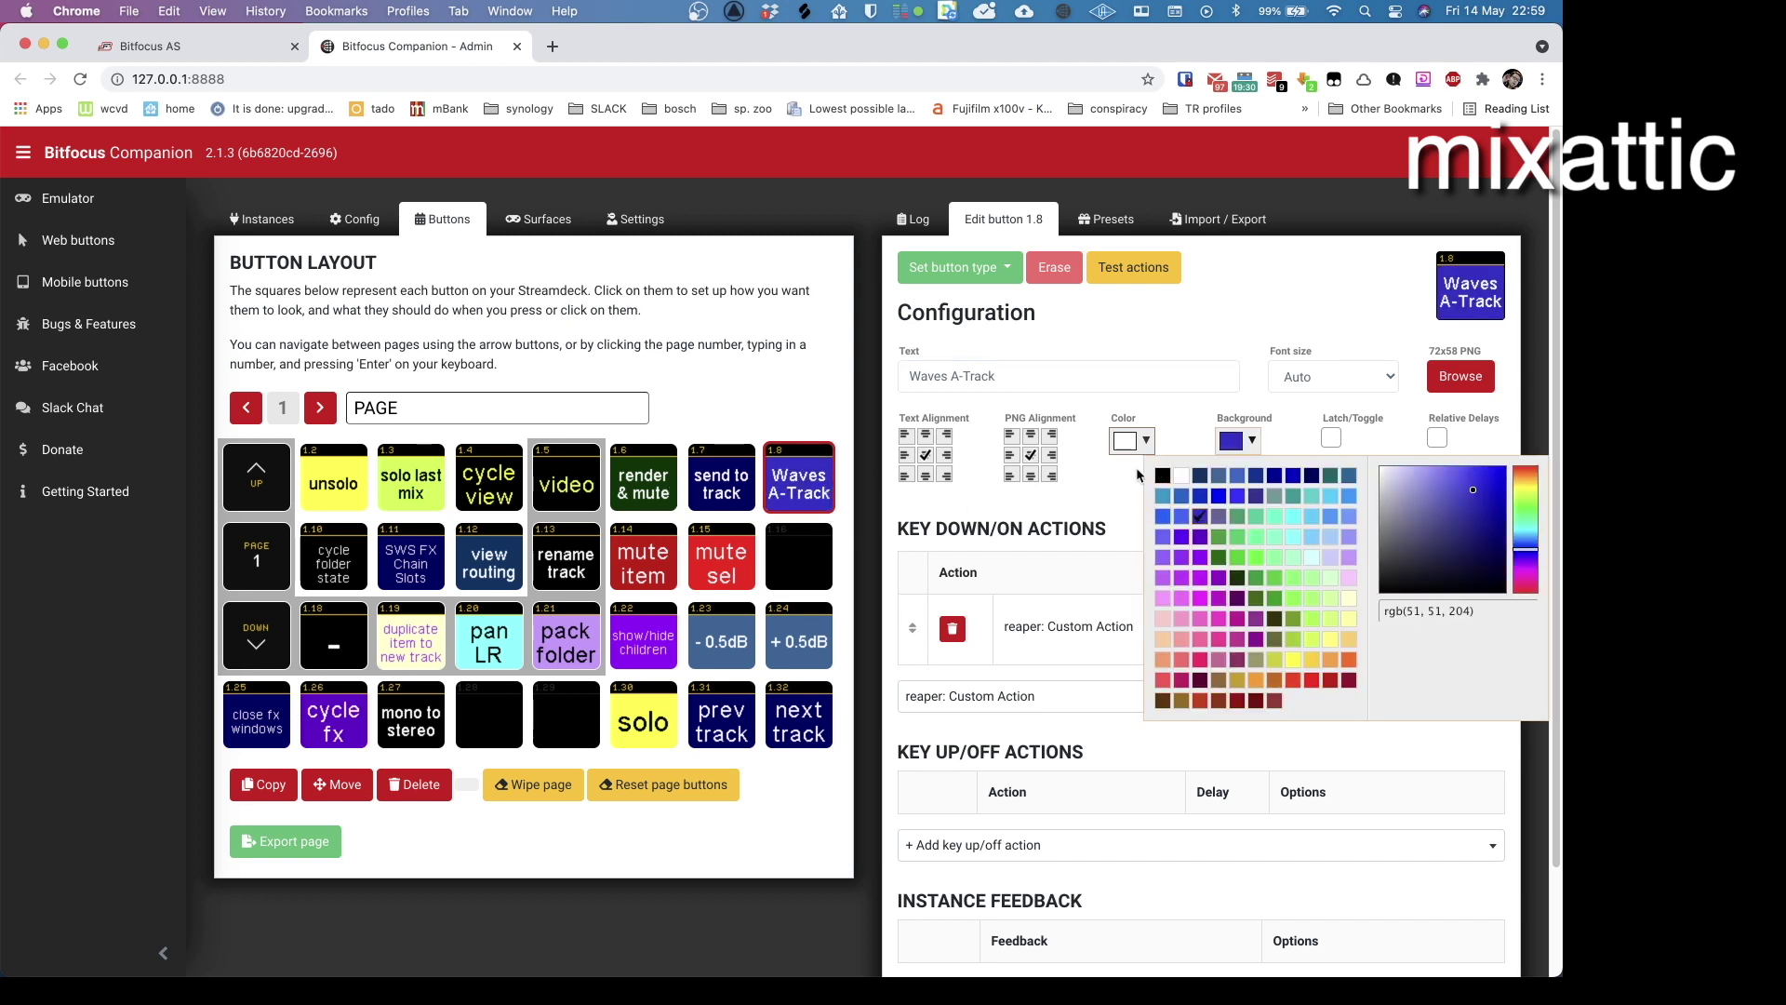
click(1146, 445)
click(1259, 660)
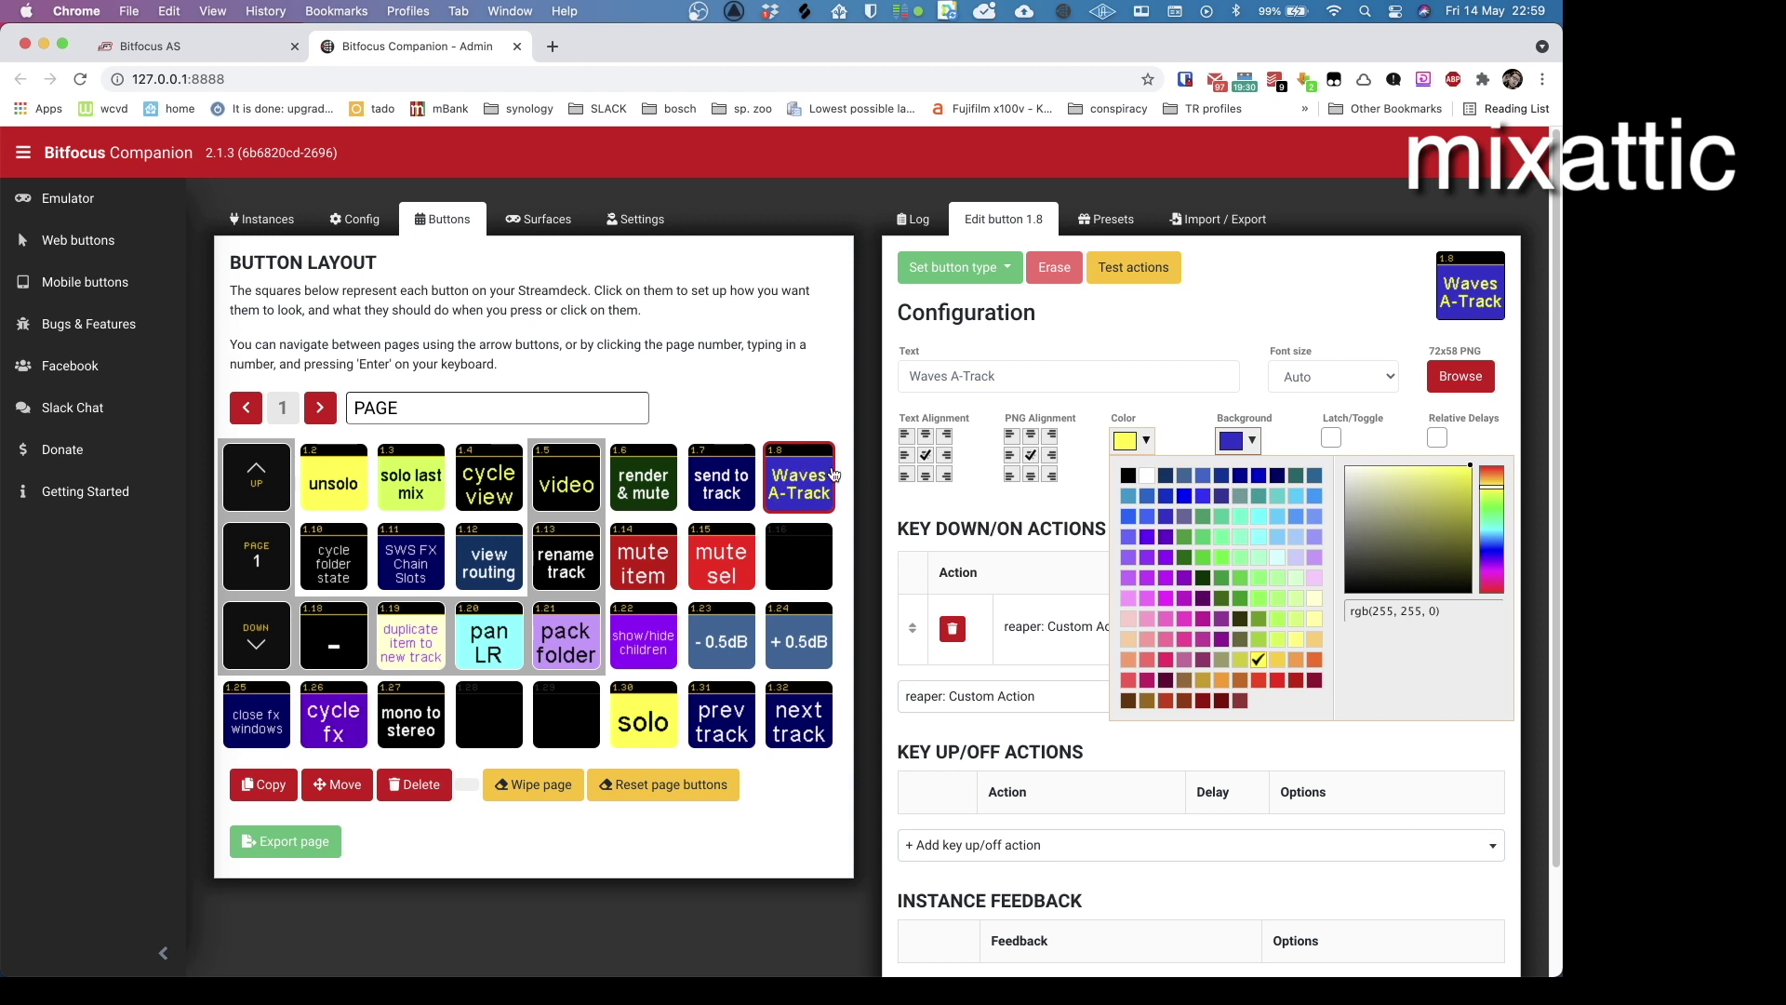
click(1054, 366)
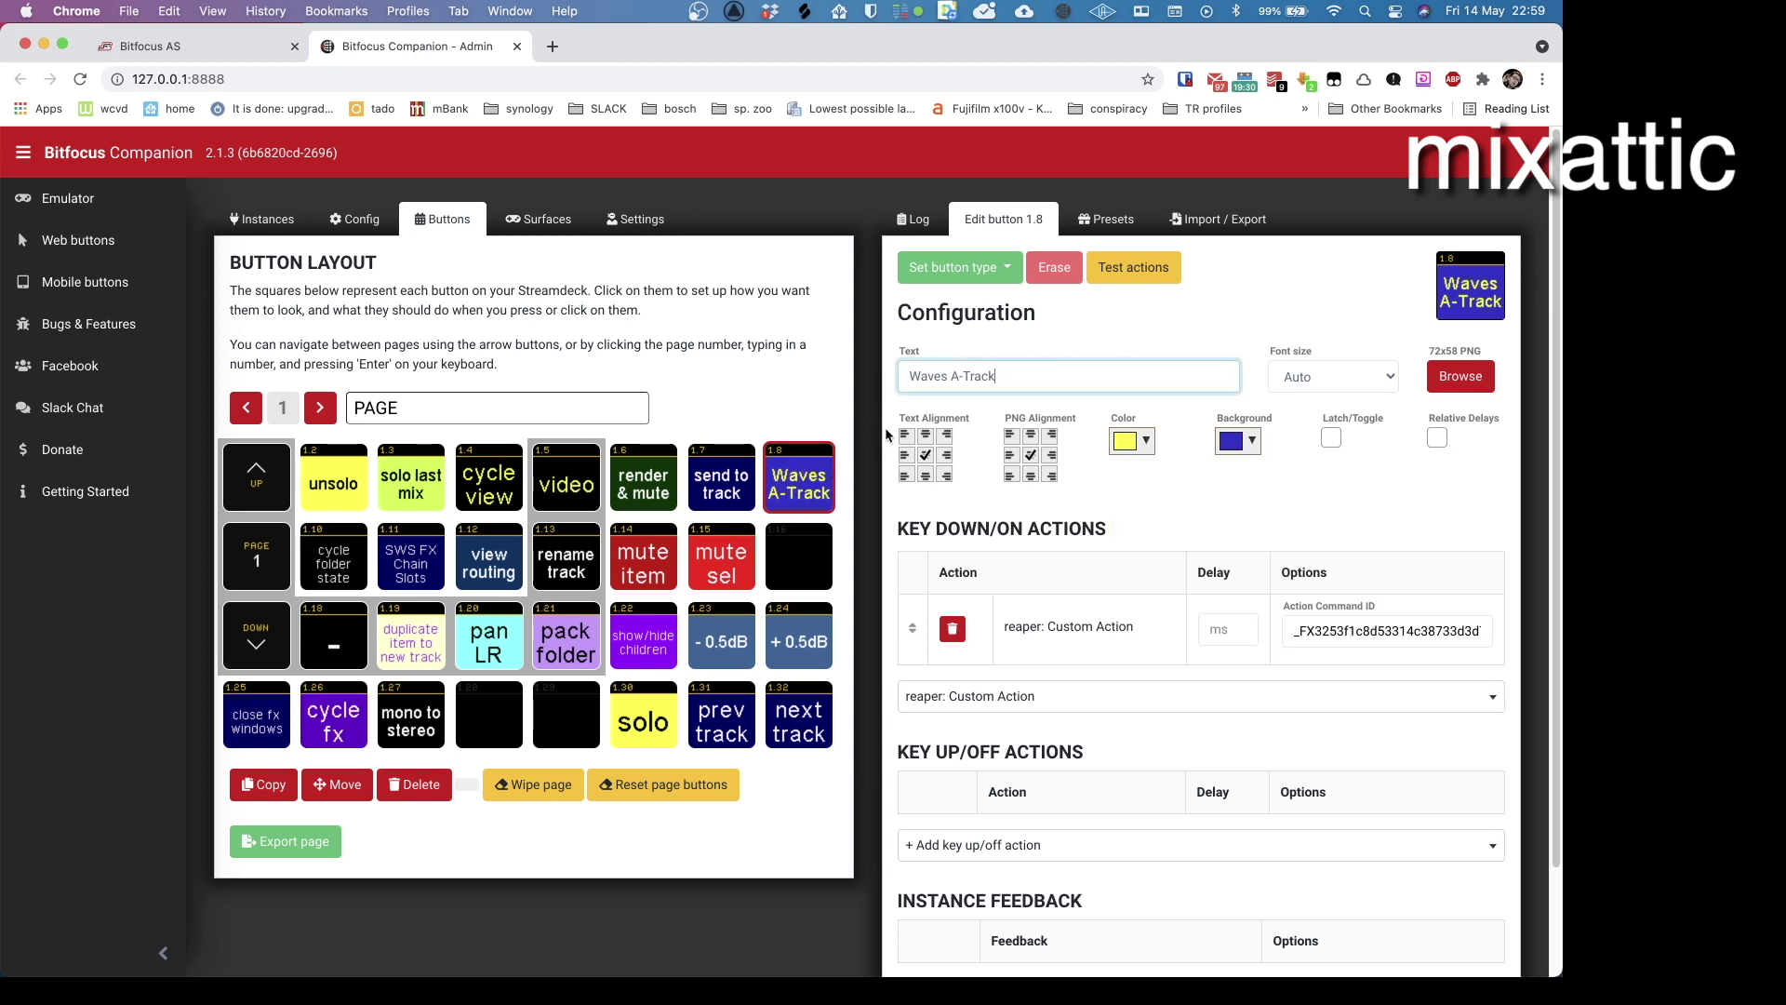
Step: Switch to REAPER, select tracks 2 to 5 and insert AudioTrack Mono (Waves) on all of them
key(super+Tab)
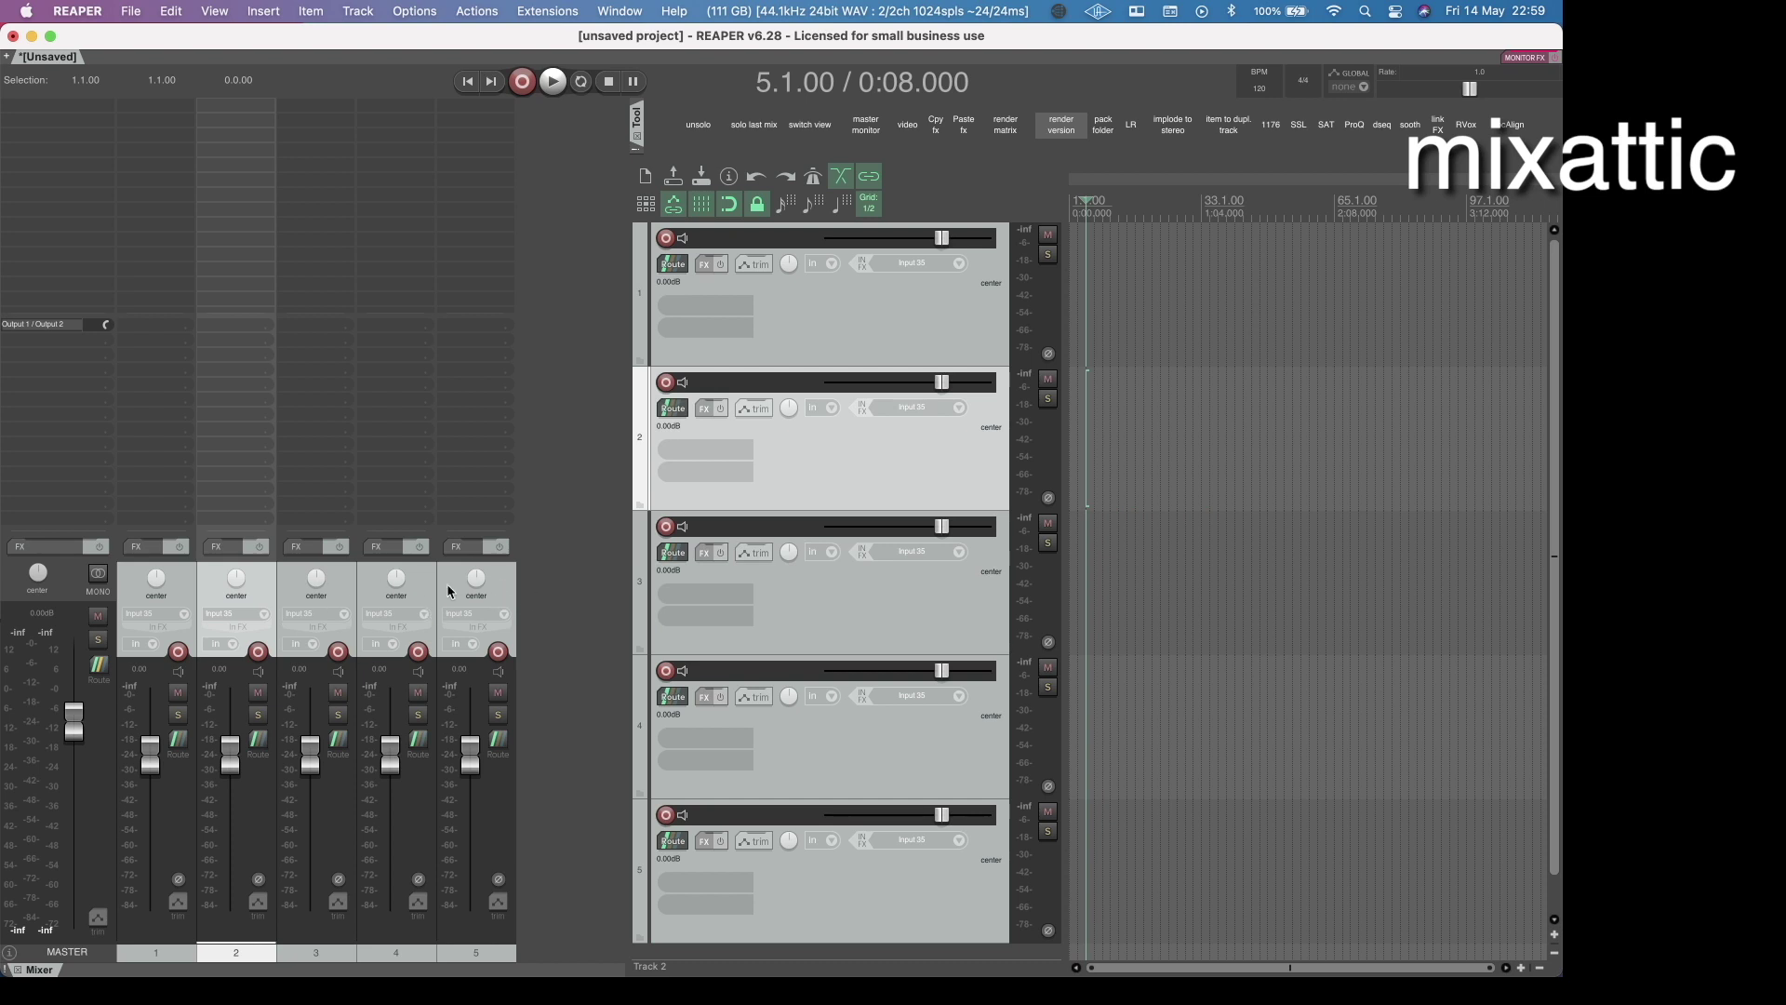
key(super+a)
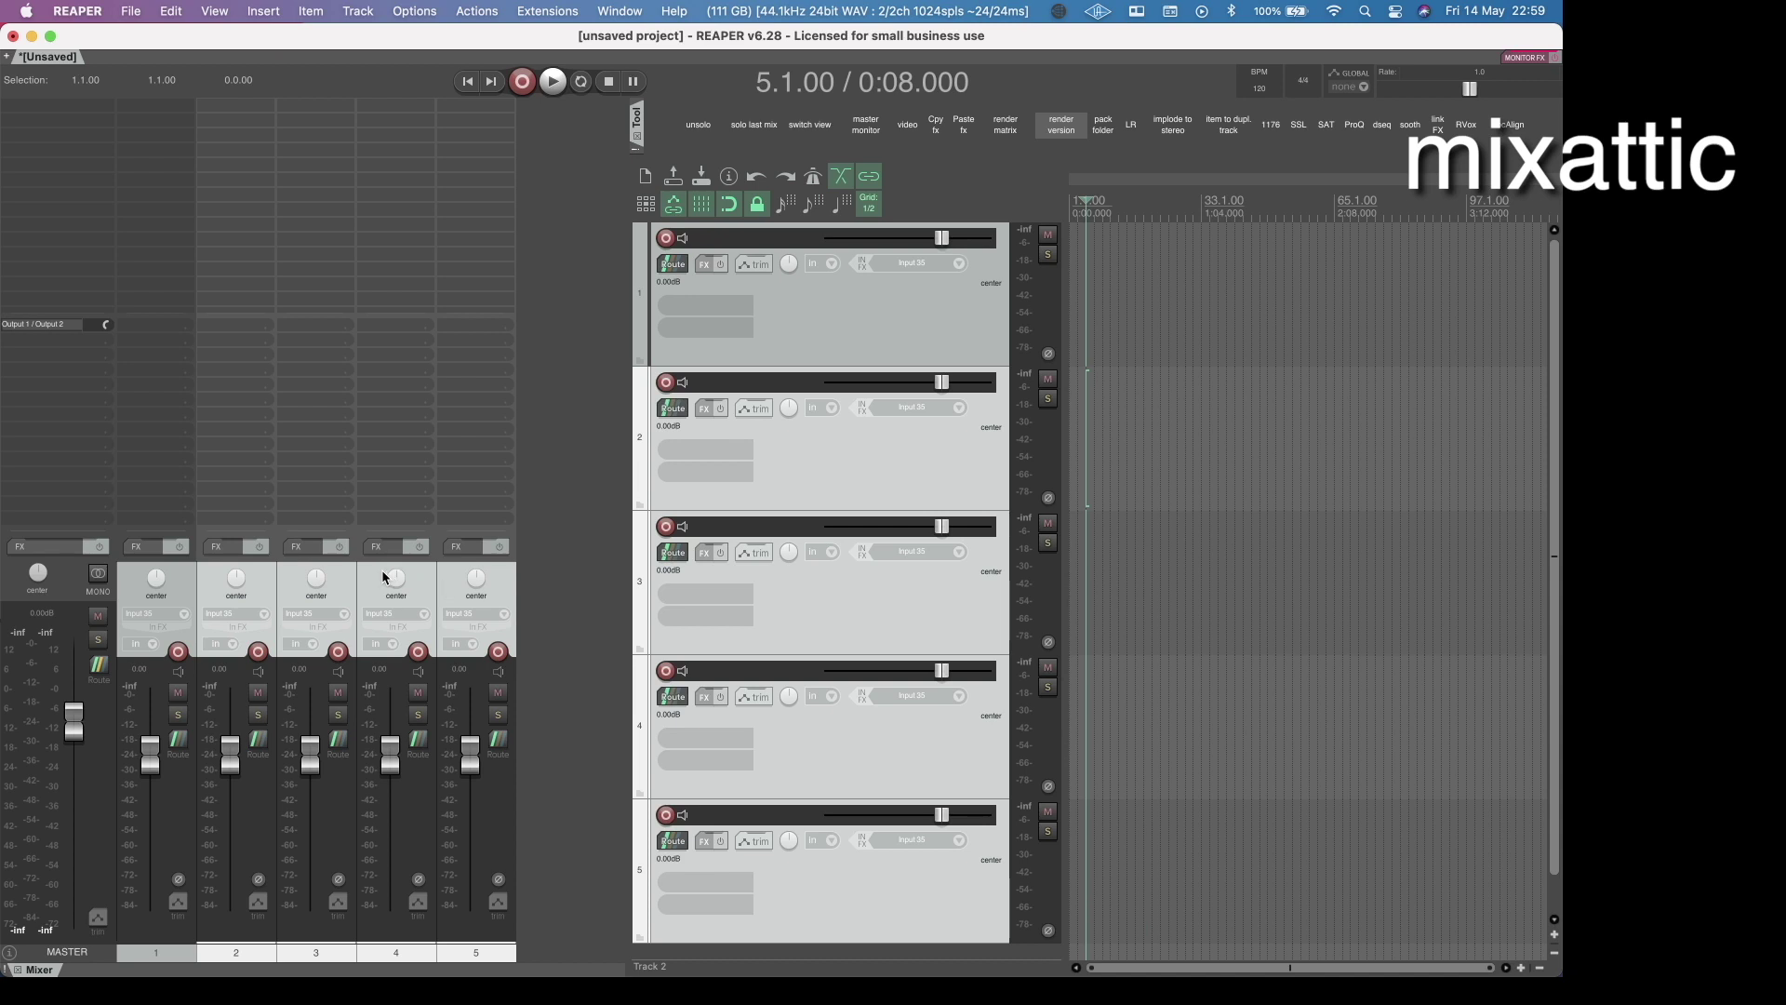
key(ctrl+alt+a)
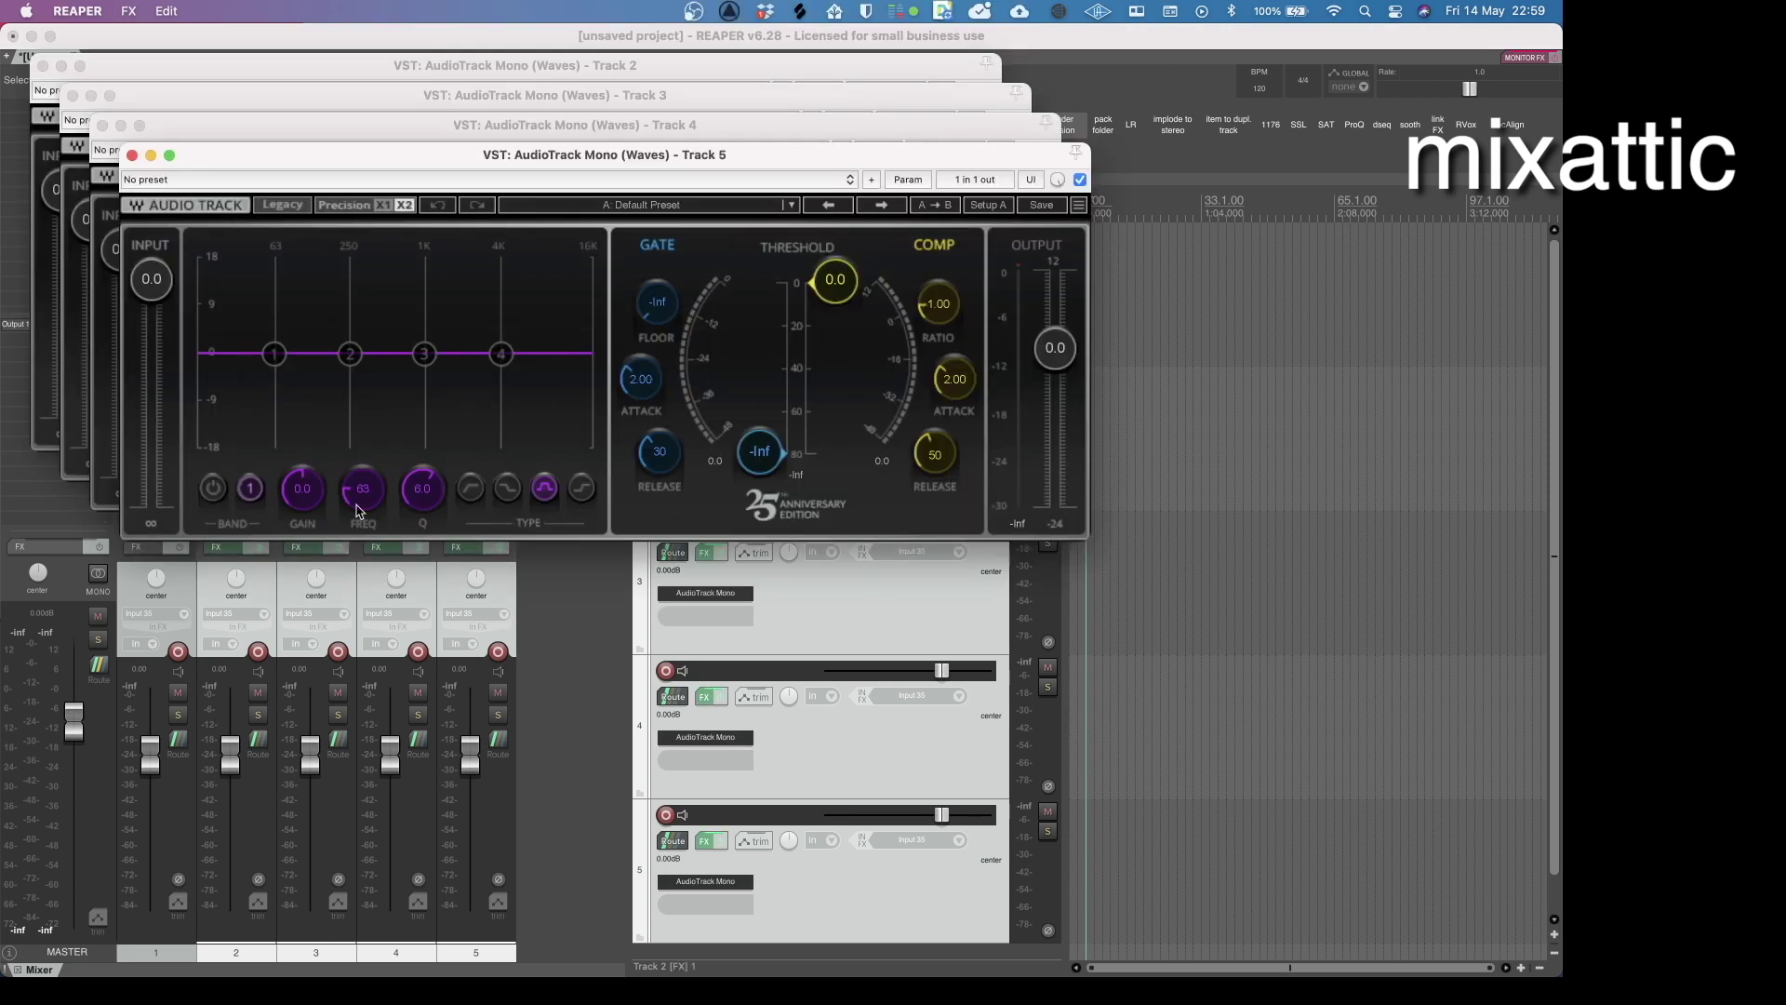
Step: Move track 5's AudioTrack Mono window away from the others, and close all the open plug-in windows
drag(372, 154, 758, 541)
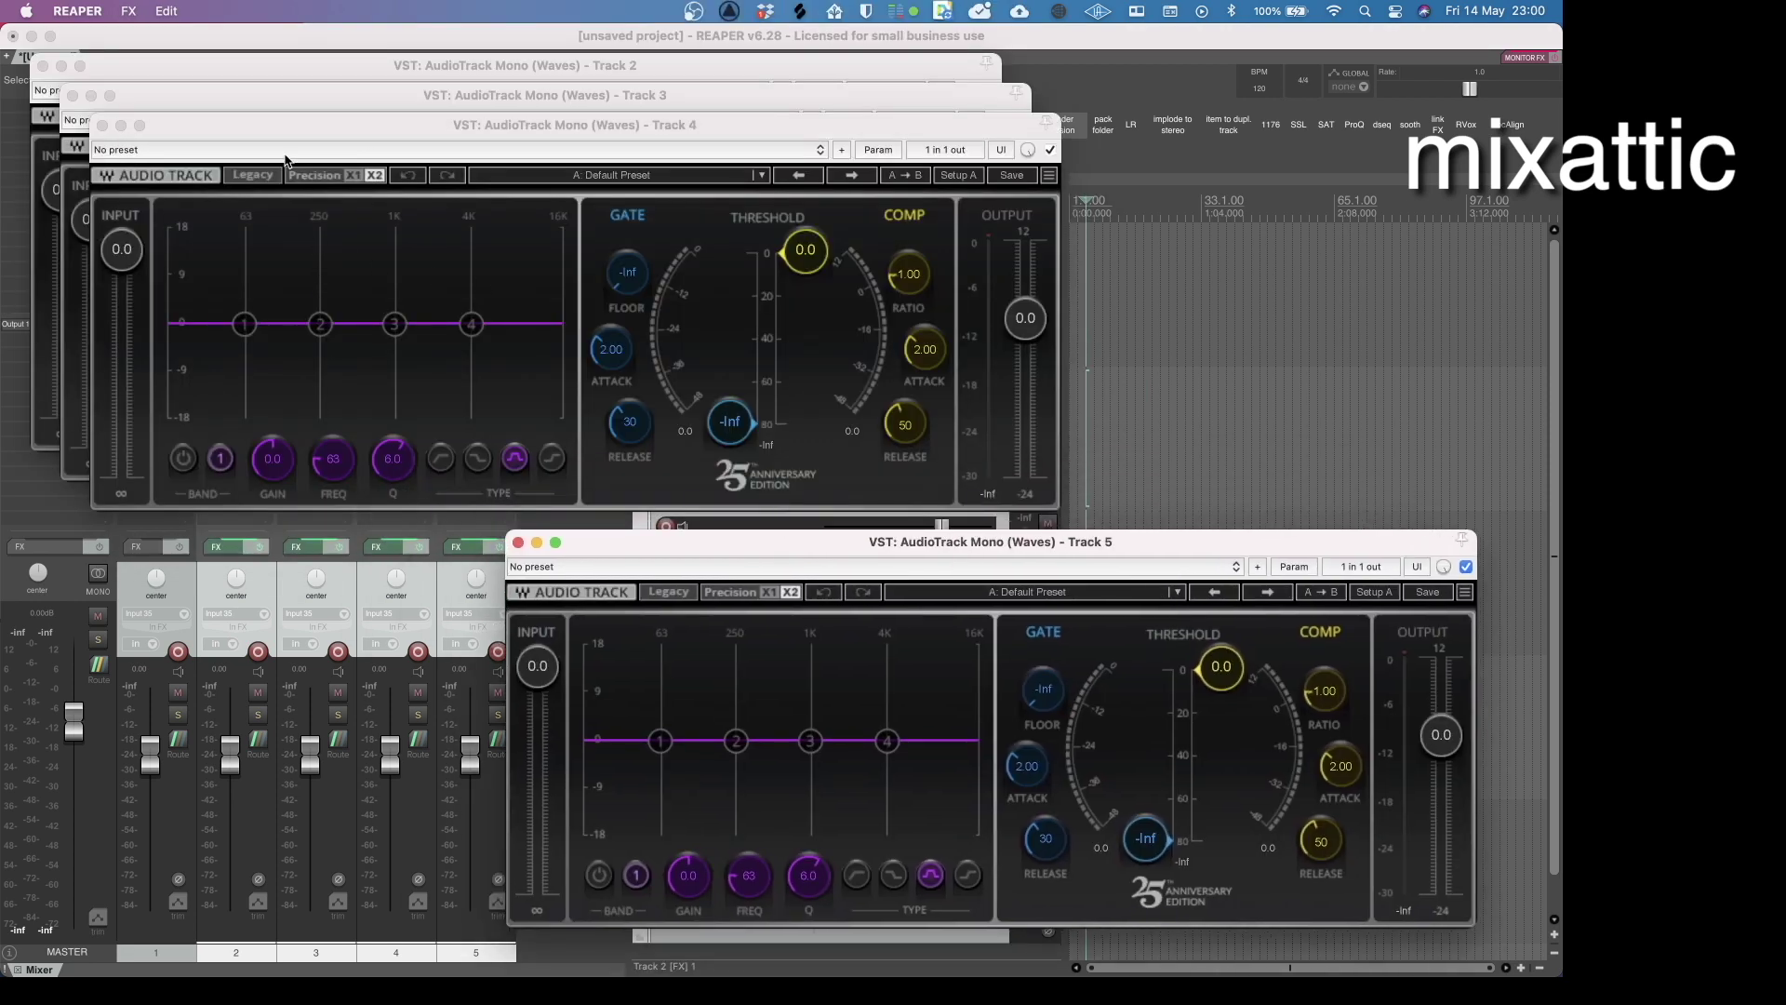
click(102, 126)
key(Escape)
key(Escape)
key(Escape)
key(Escape)
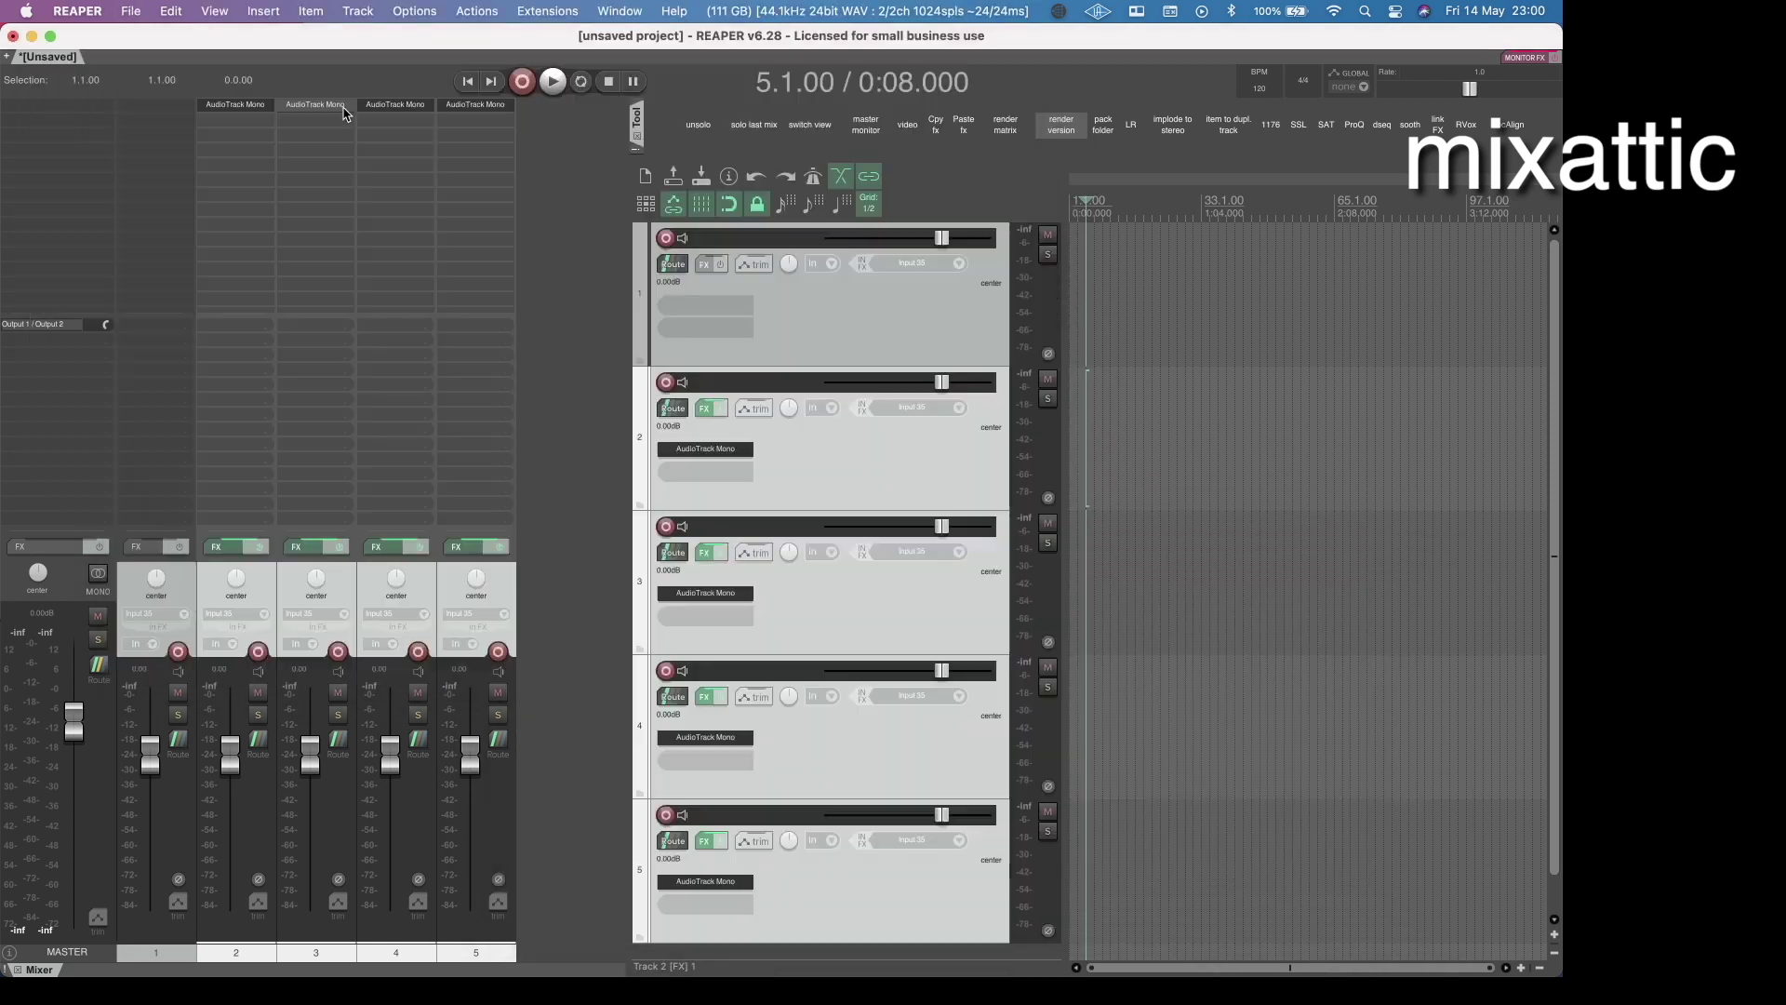